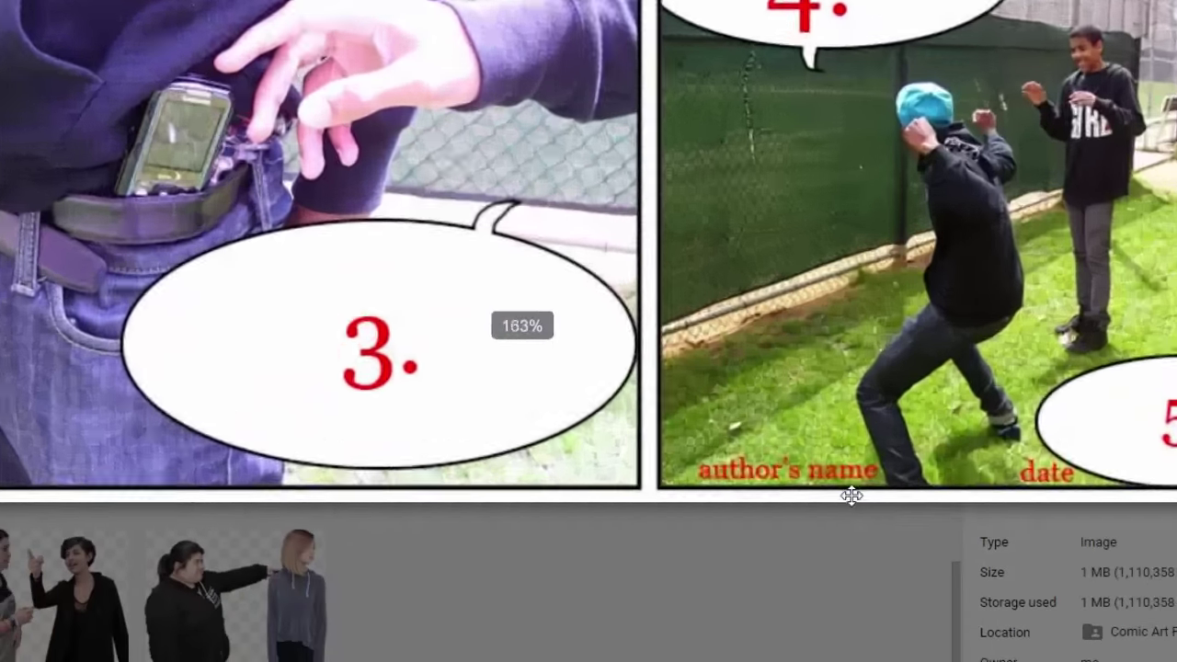
# Examine the numbered speech-bubble reading order in the comic example and view the blank four-panel template
pyautogui.scroll(3, 851, 496)
pyautogui.moveTo(1020, 408); pyautogui.dragTo(689, 416)
pyautogui.scroll(-5, 554, 307)
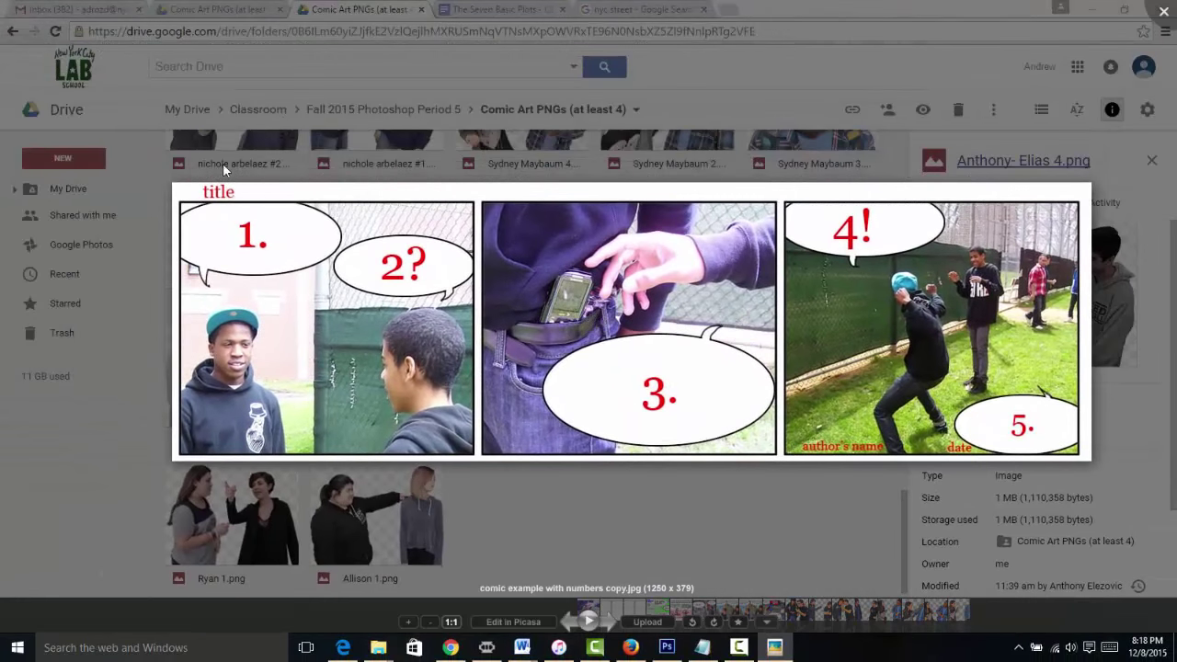
pyautogui.press('Right')
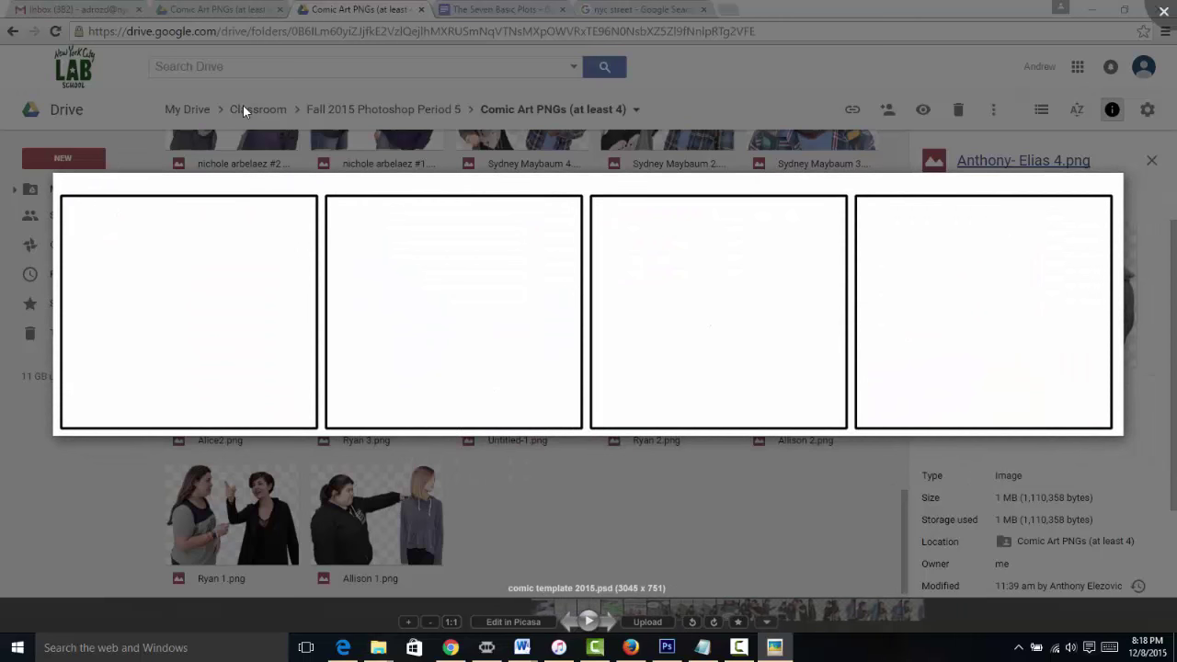
pyautogui.press('Right')
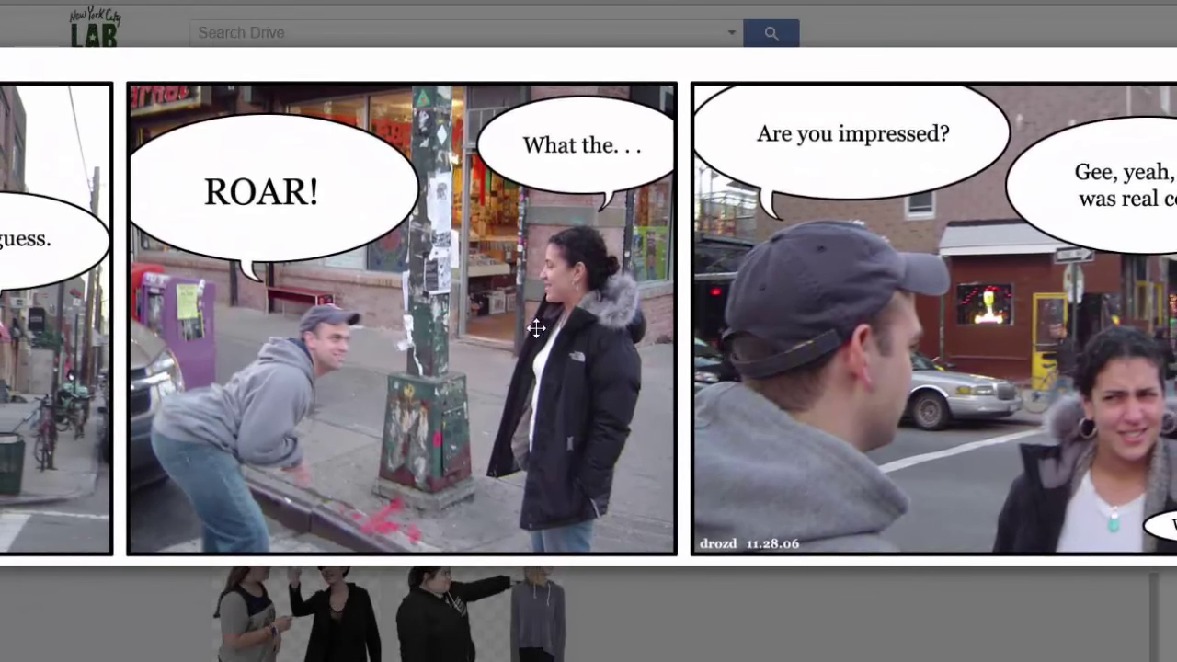
# Read through the velociraptor and "How the Mighty" example comic strips panel by panel
pyautogui.scroll(-4, 536, 328)
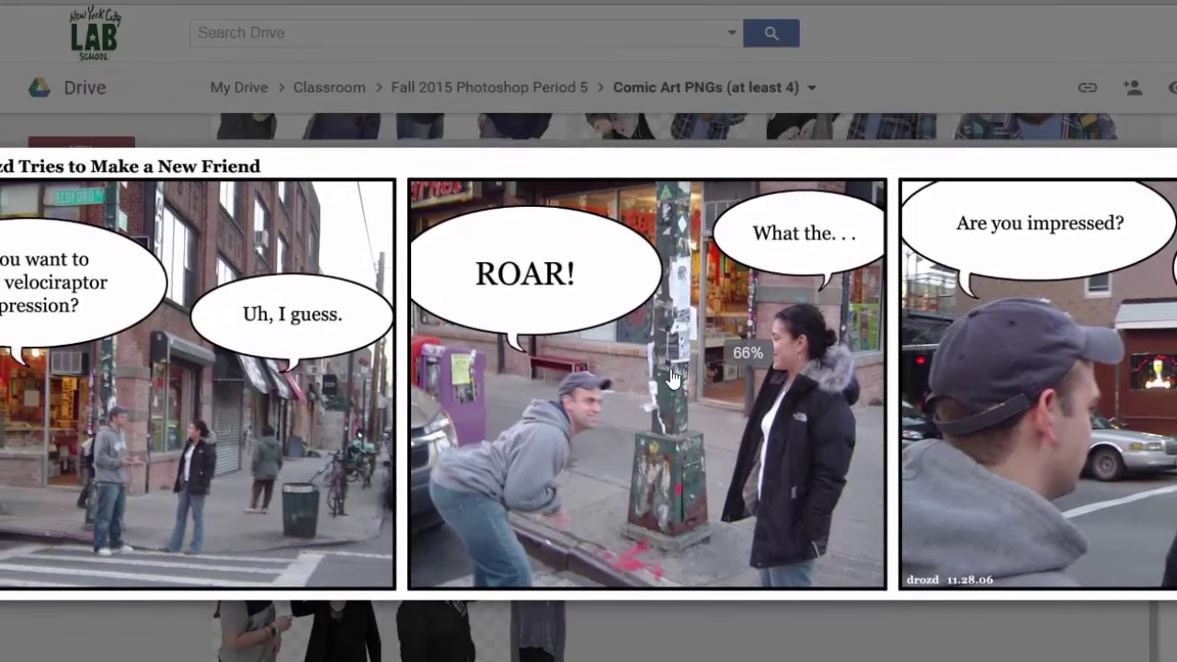
pyautogui.moveTo(672, 377); pyautogui.dragTo(762, 377)
pyautogui.scroll(-2, 761, 377)
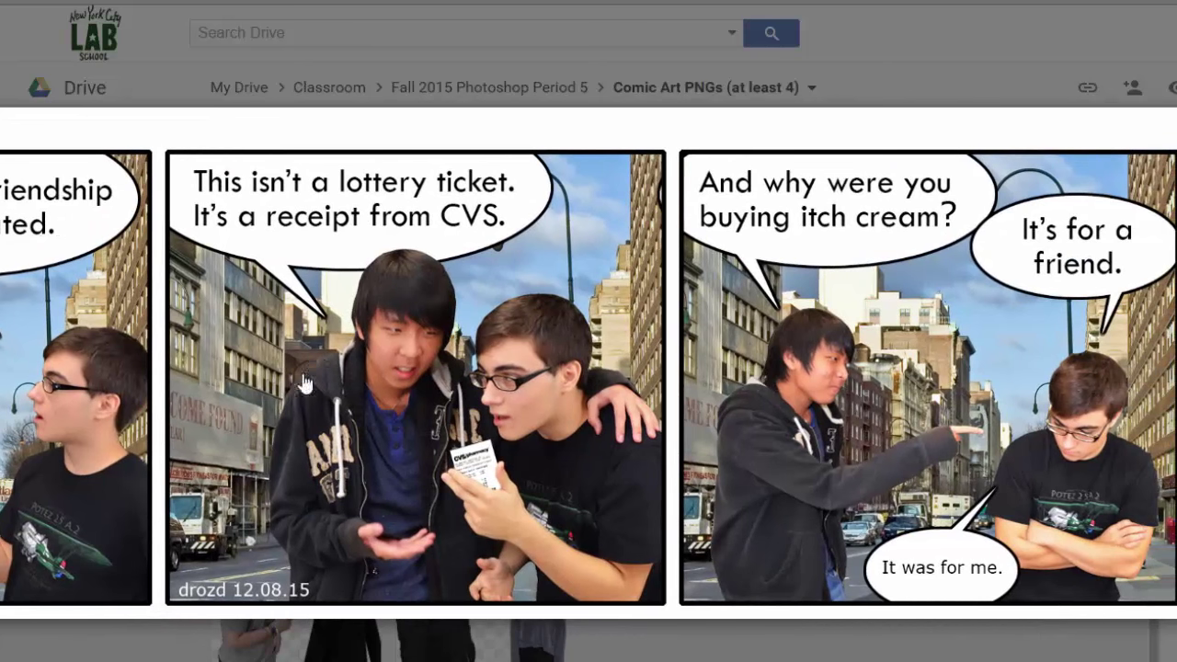
pyautogui.moveTo(79, 393); pyautogui.dragTo(889, 401)
pyautogui.moveTo(655, 397); pyautogui.dragTo(945, 391)
pyautogui.scroll(3, 743, 372)
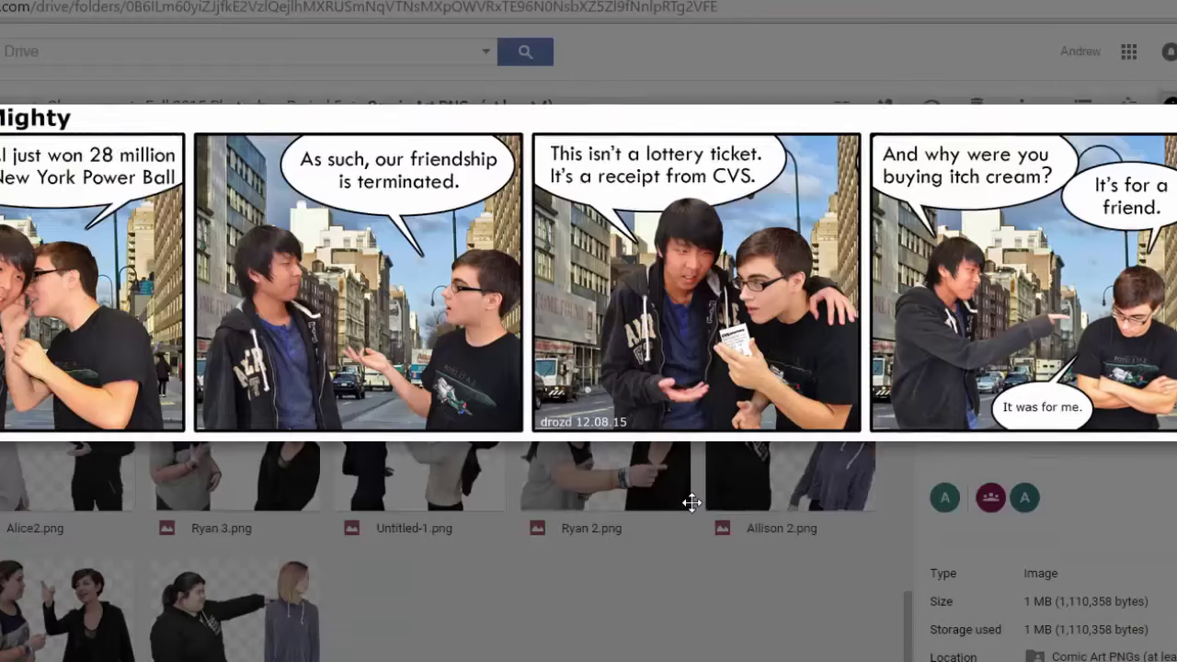
pyautogui.press('Right')
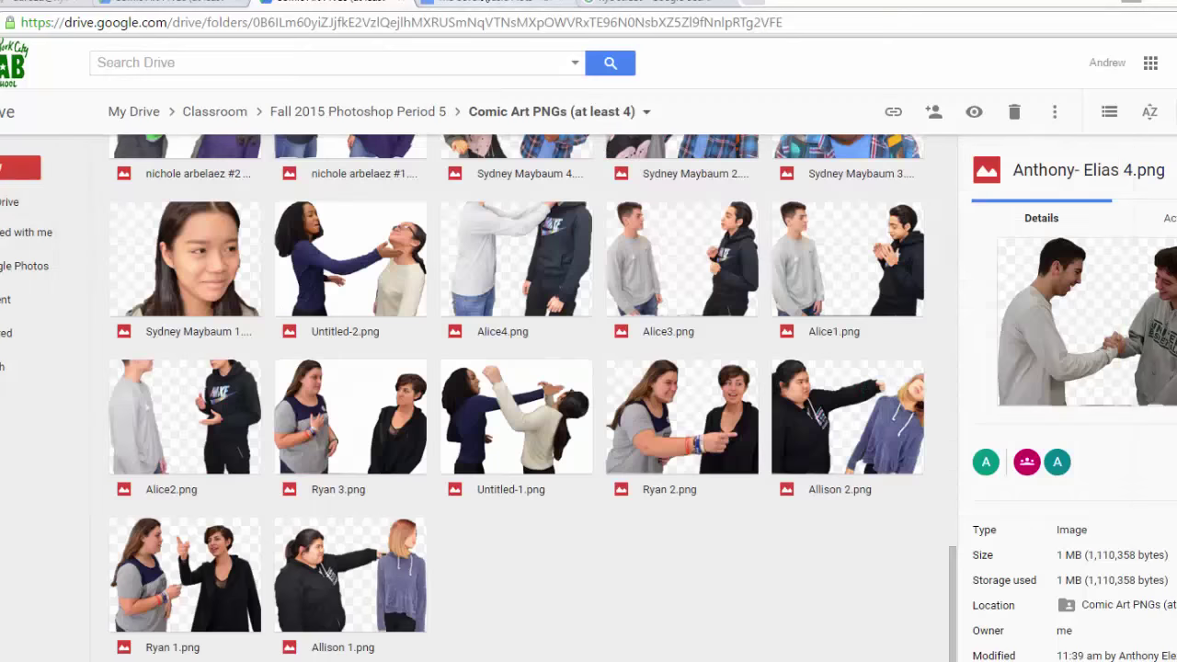
# Review the plot types described in The Seven Basic Plots document
pyautogui.click(464, 7)
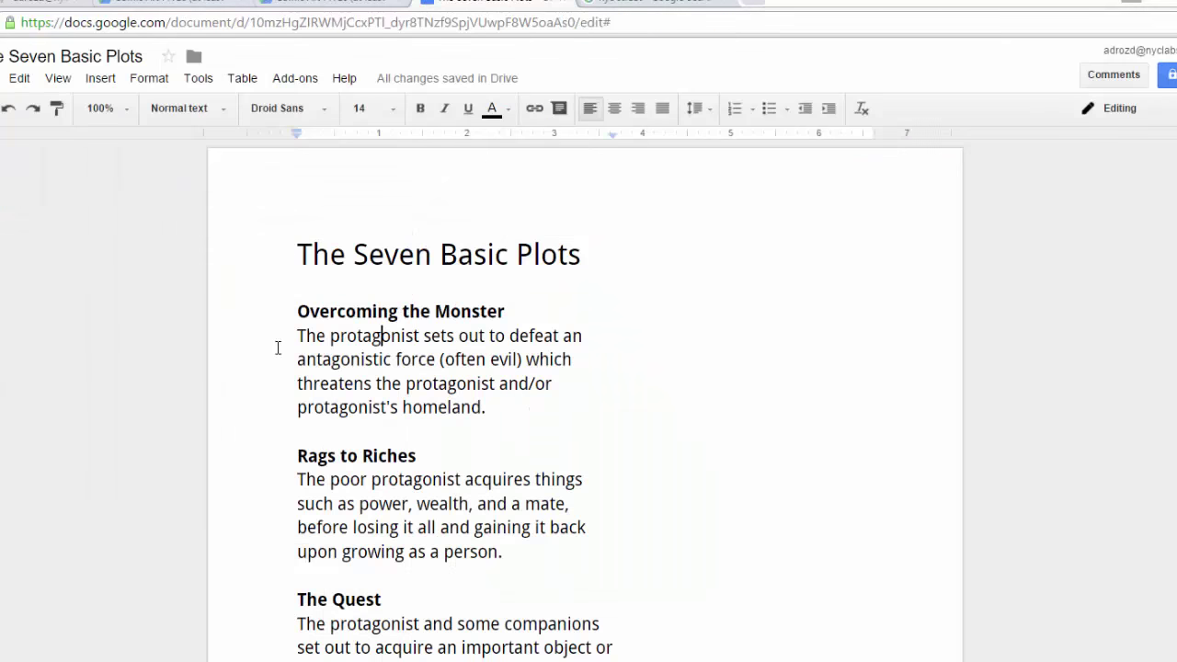
pyautogui.scroll(-1, 646, 342)
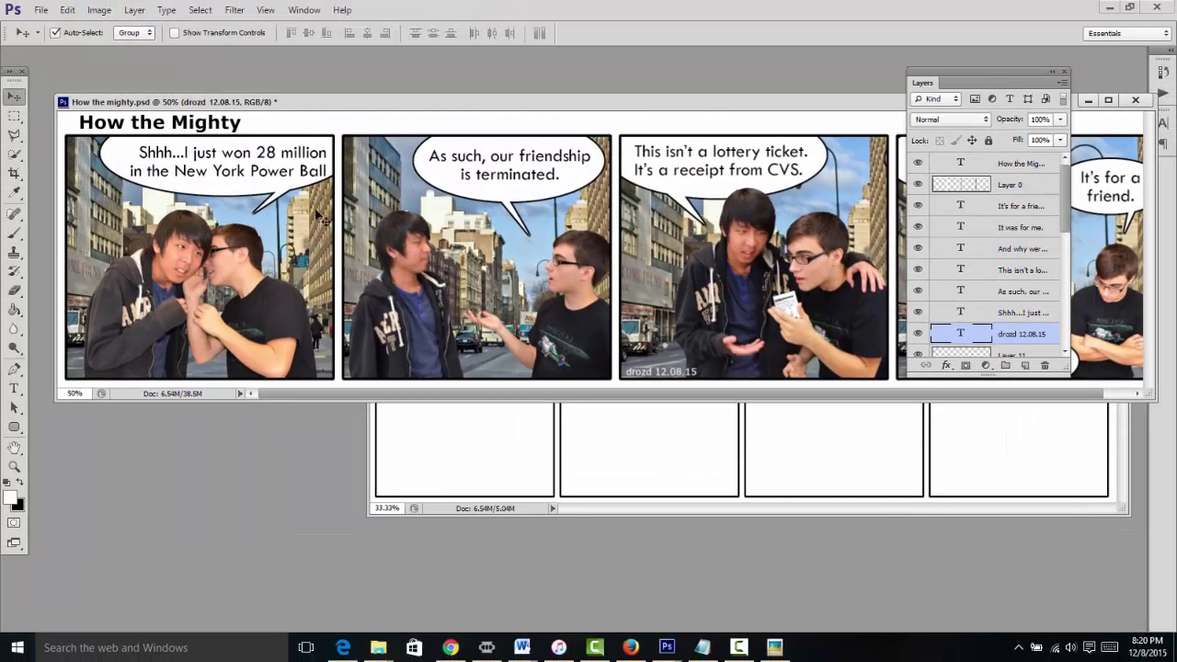
# In Photoshop, minimise How the mighty.psd and enlarge the comic template 2015.jpg window so all four panels can be worked on
pyautogui.click(1089, 102)
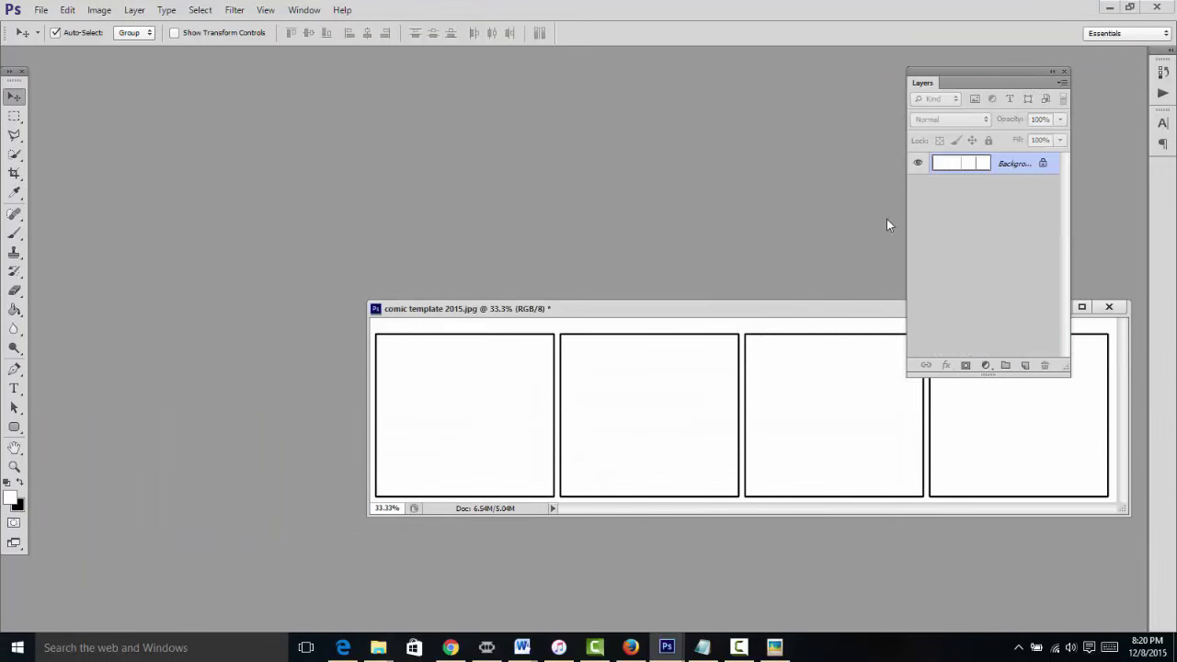
pyautogui.moveTo(765, 308); pyautogui.dragTo(437, 124)
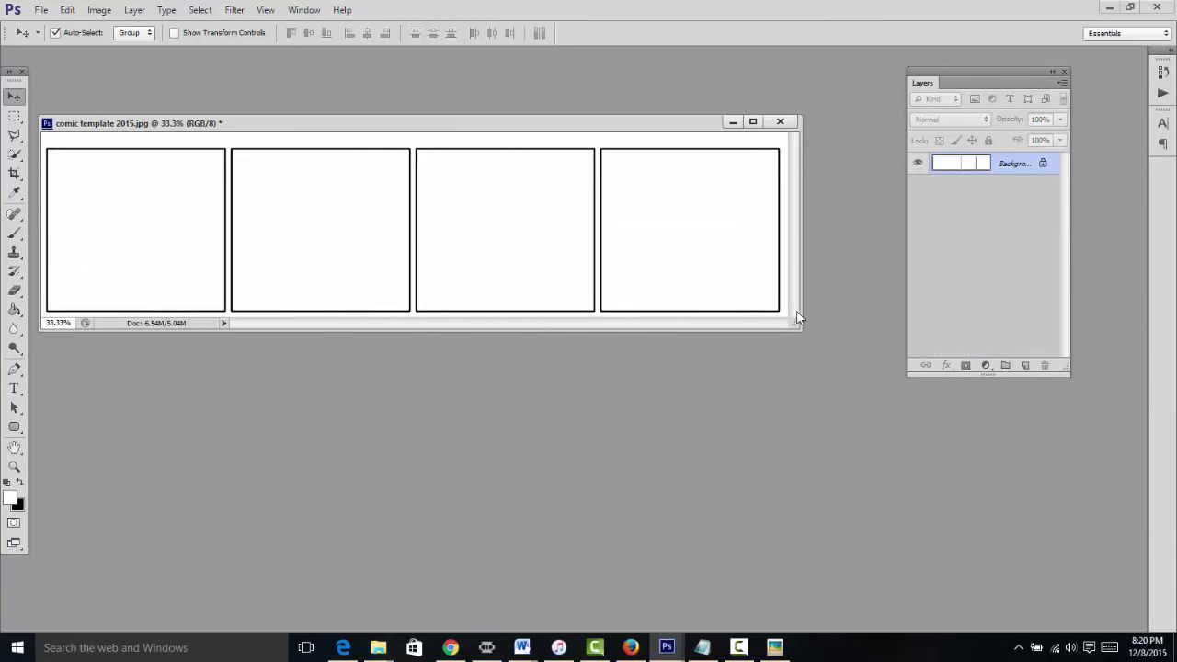
pyautogui.moveTo(793, 322); pyautogui.dragTo(1115, 478)
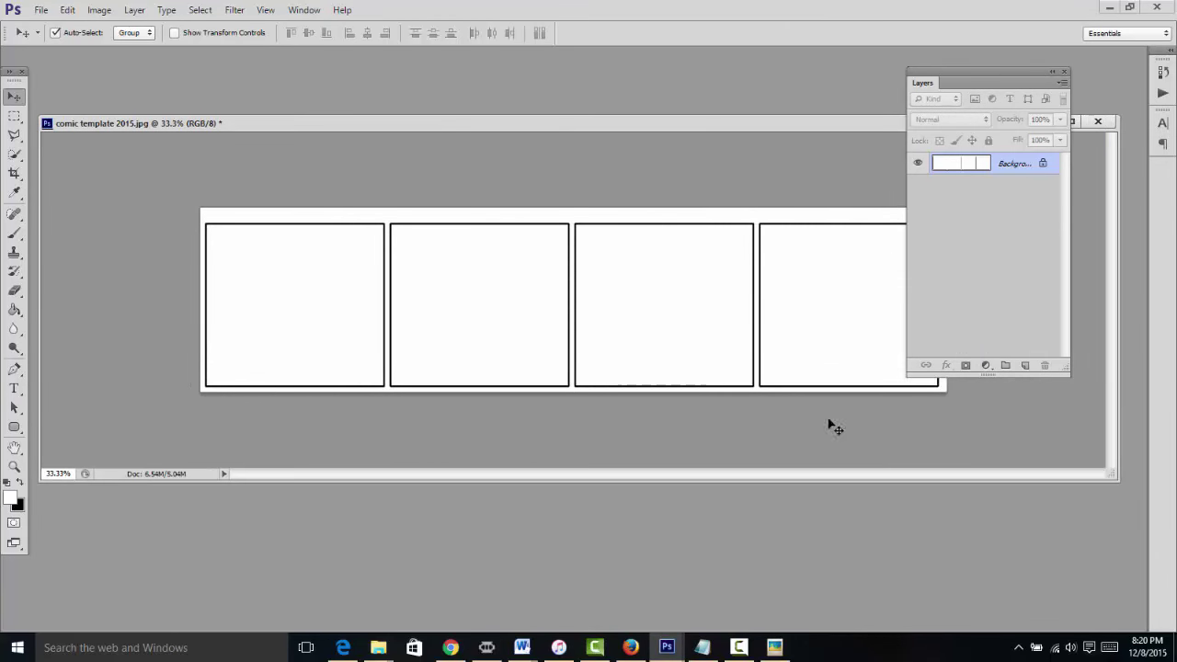
pyautogui.scroll(2, 643, 375)
pyautogui.scroll(2, 638, 368)
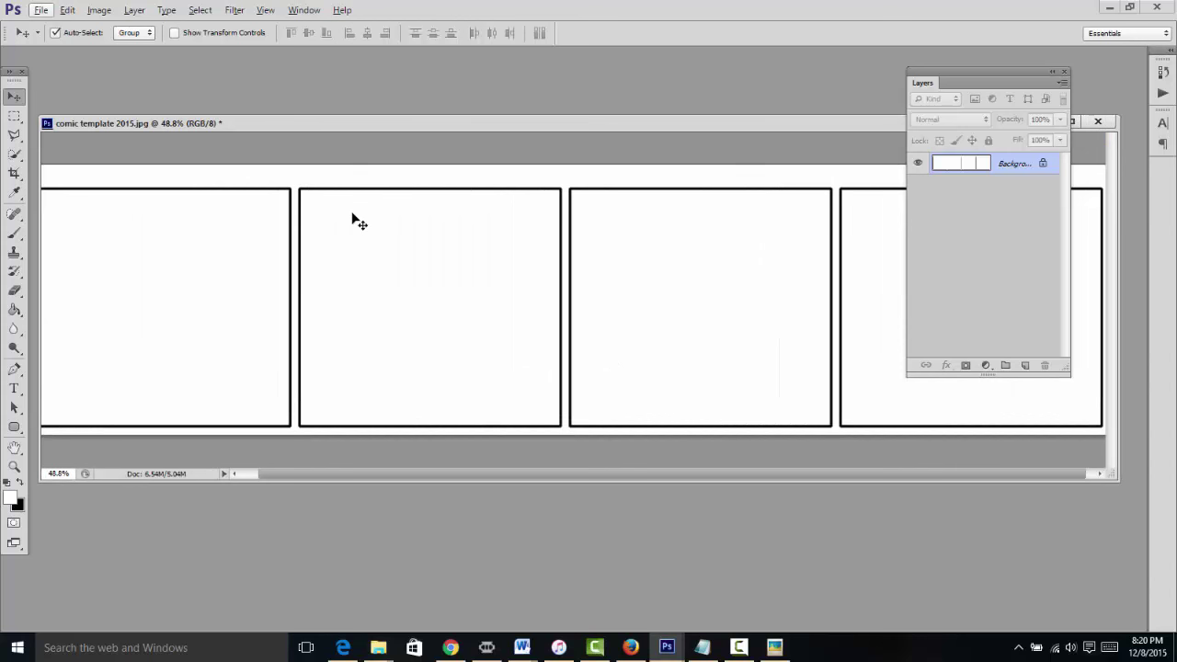
pyautogui.scroll(-1, 353, 216)
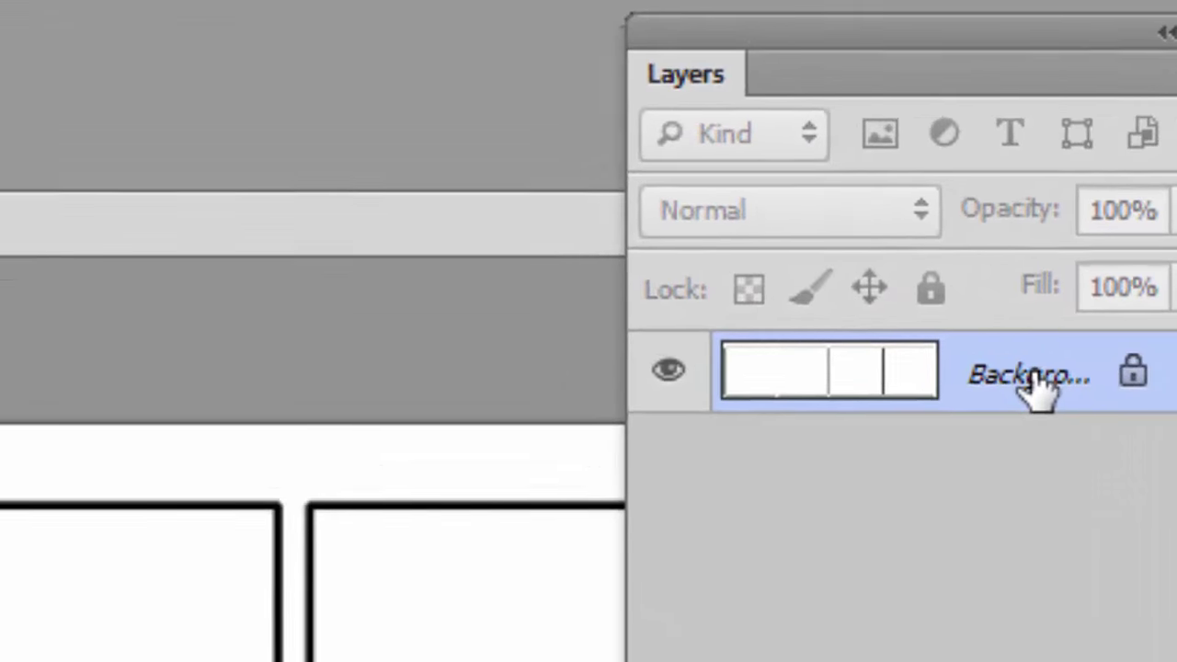
# Convert the template's Background into an editable layer and delete the white fill from inside all four panels
pyautogui.doubleClick(1030, 377)
pyautogui.click(546, 189)
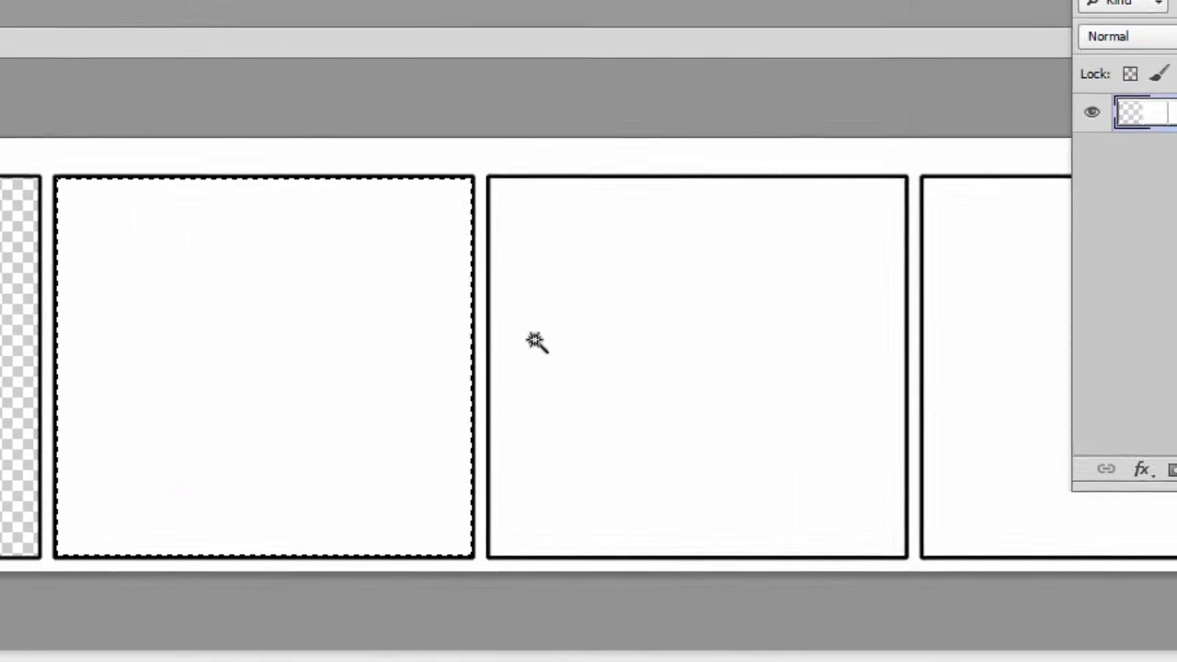
pyautogui.press('Delete')
pyautogui.click(1039, 347)
pyautogui.press('Delete')
pyautogui.click(743, 326)
pyautogui.press('Delete')
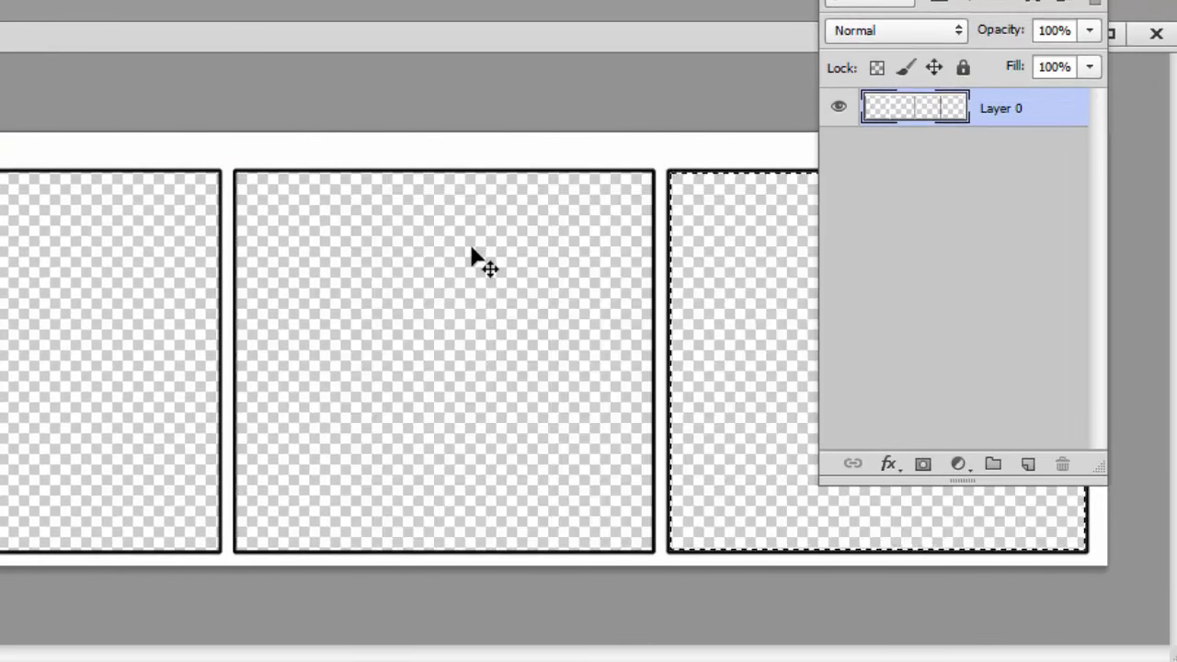
pyautogui.hotkey('ctrl', 'd')
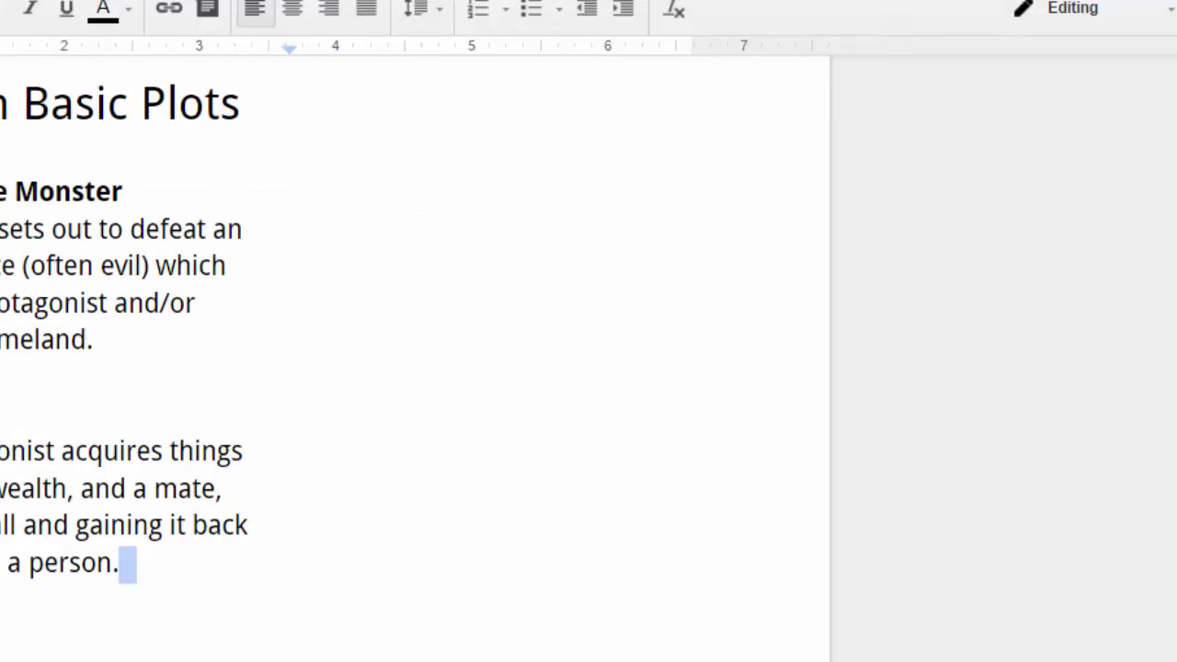
# Copy the New York City busy street photo from the browser's image results and paste it into the comic template in Photoshop
pyautogui.click(614, 10)
pyautogui.rightClick(464, 357)
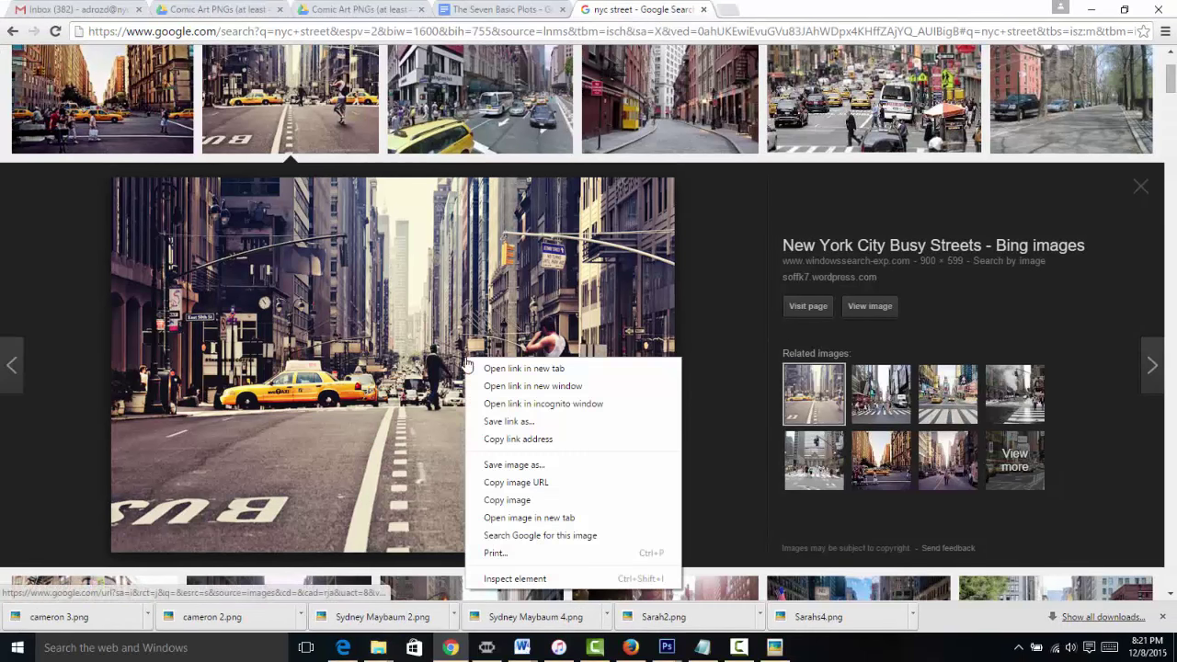
pyautogui.click(591, 497)
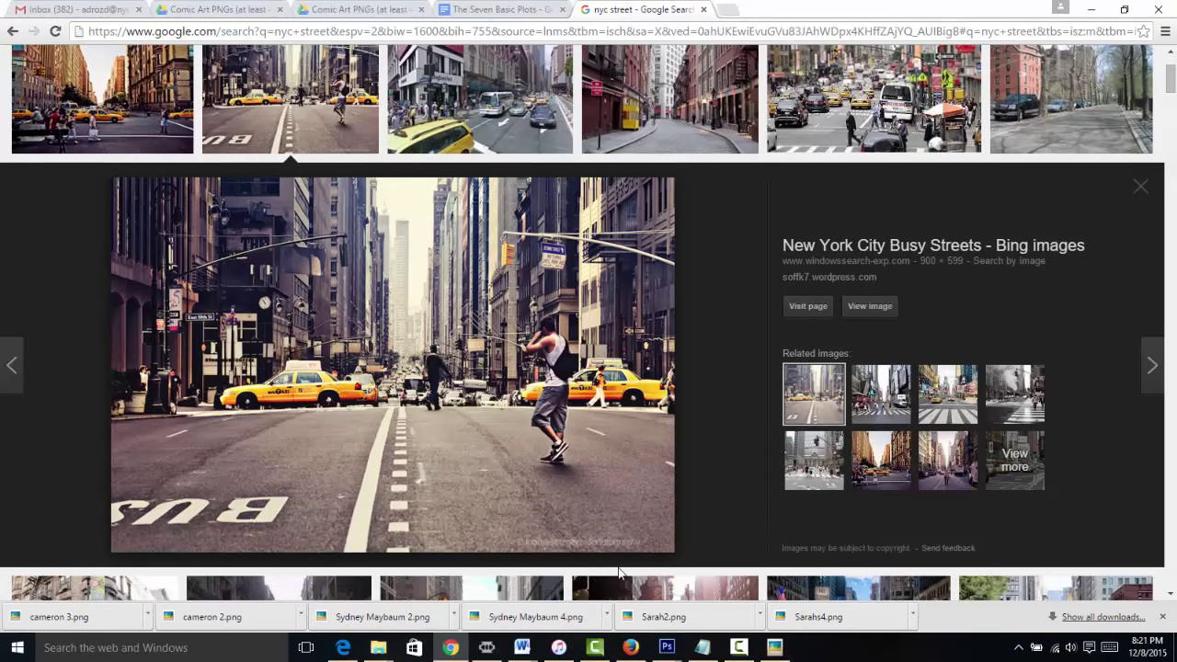
pyautogui.click(666, 647)
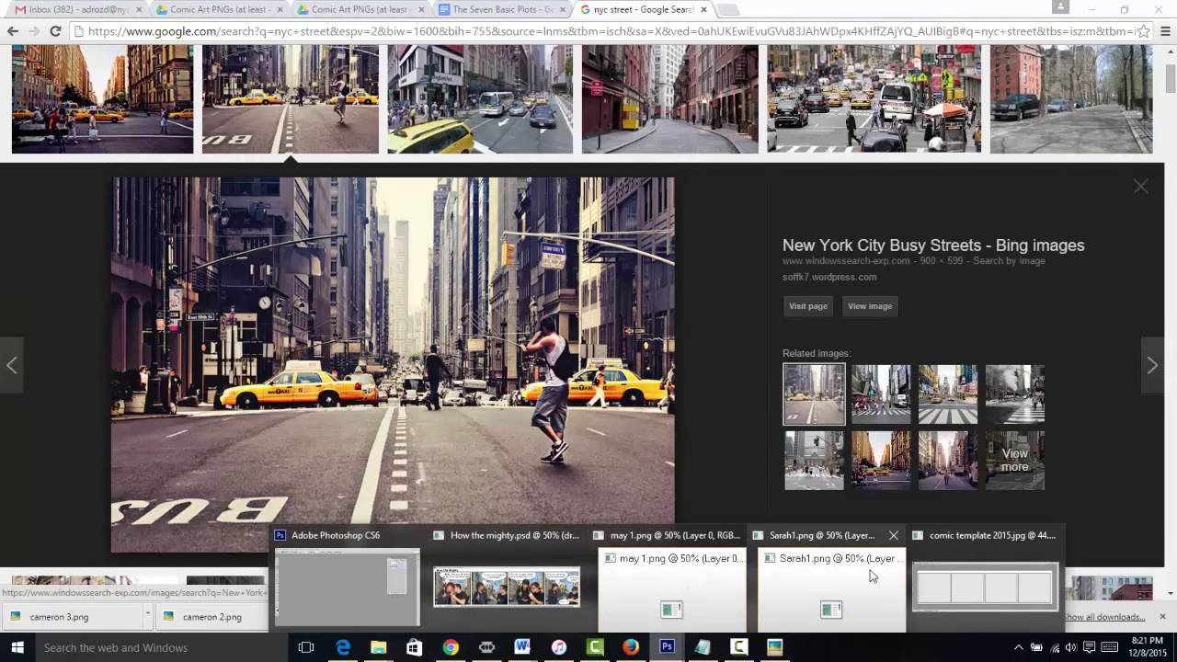
pyautogui.click(920, 579)
pyautogui.press('v')
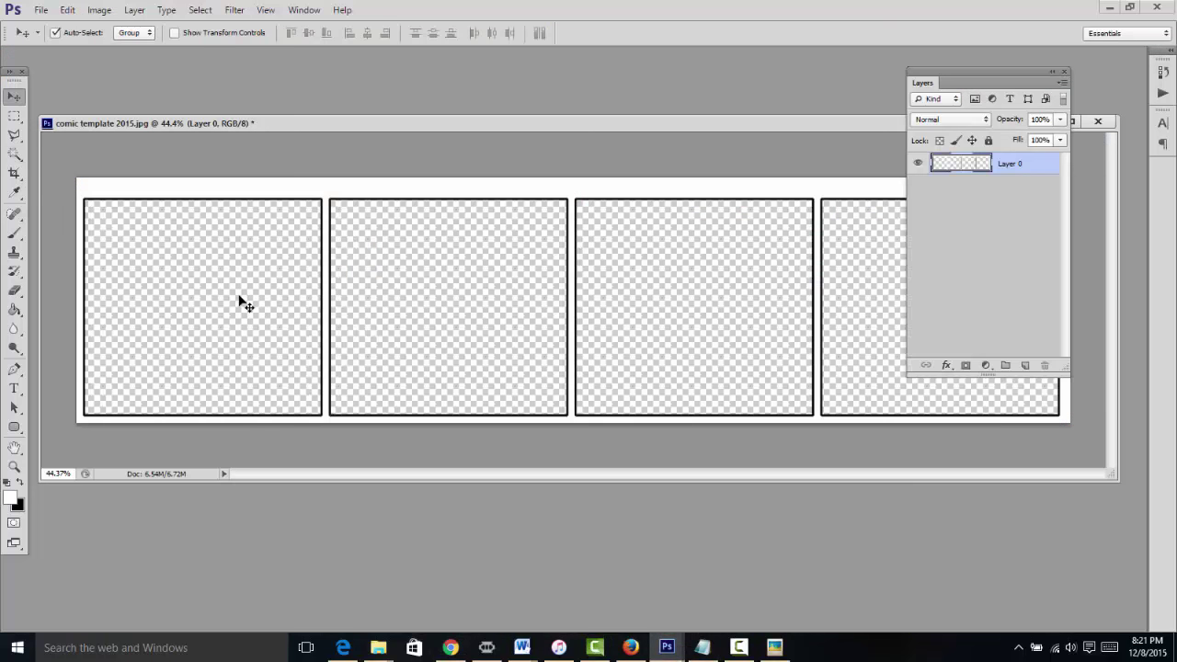
pyautogui.click(239, 298)
pyautogui.hotkey('ctrl', 'v')
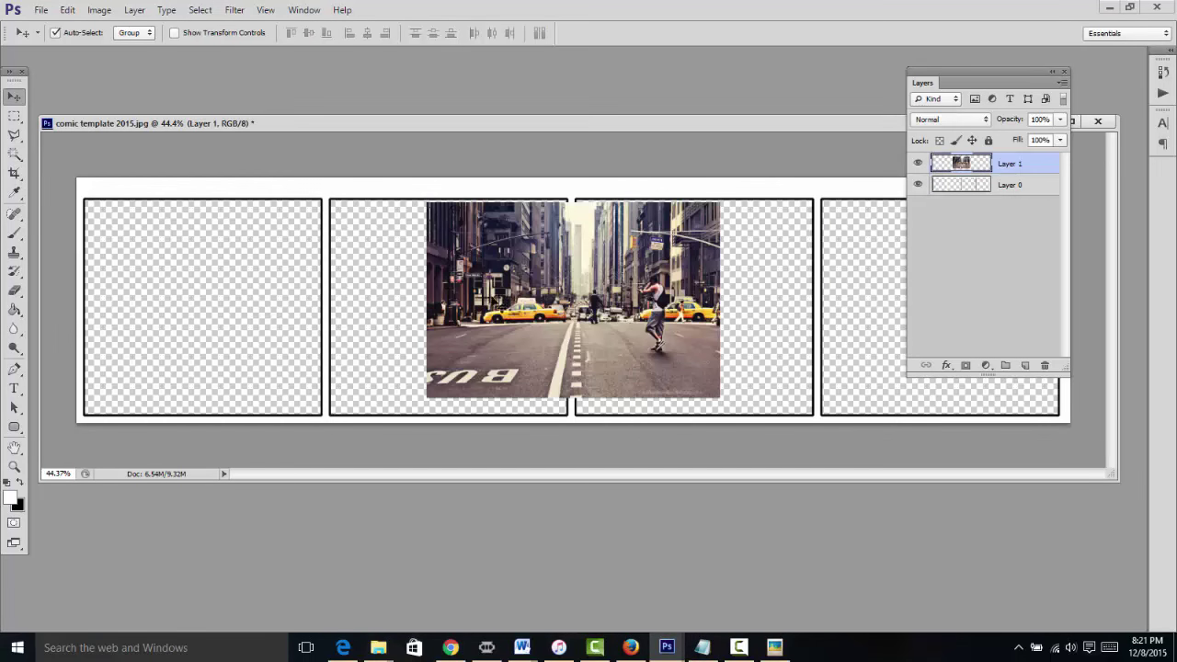
# Enlarge the street photo to fill the second panel and place its layer beneath the panel frame layer
pyautogui.moveTo(525, 307); pyautogui.dragTo(393, 298)
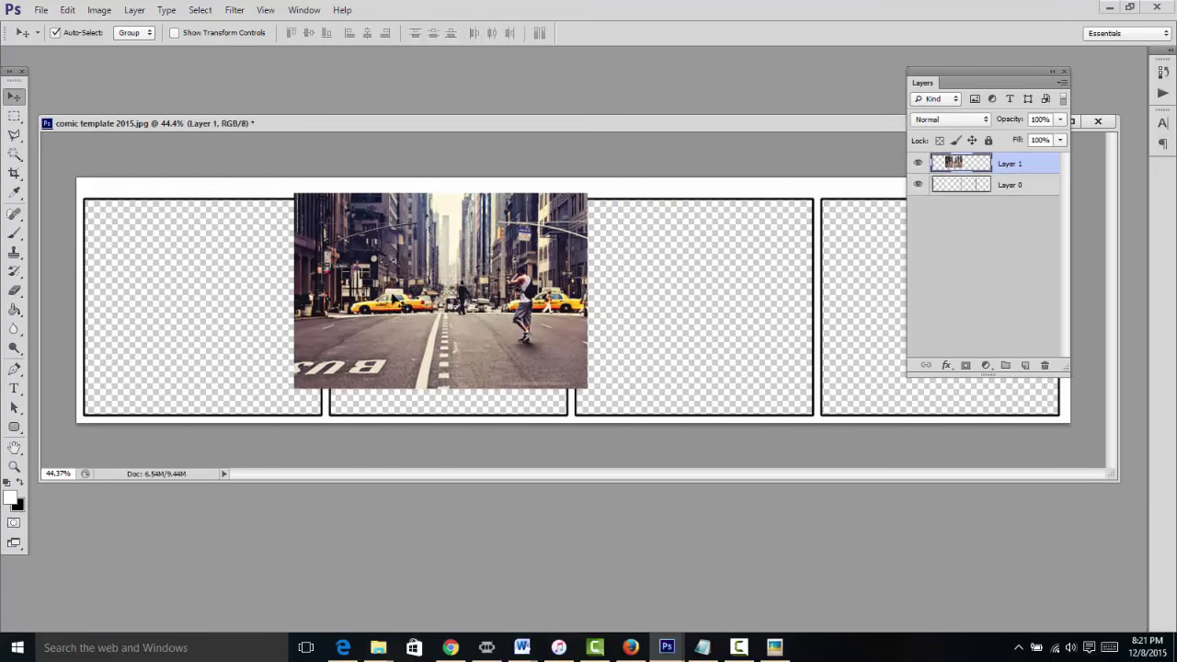
pyautogui.hotkey('ctrl', 't')
pyautogui.moveTo(587, 388); pyautogui.dragTo(563, 378)
pyautogui.click(740, 34)
pyautogui.moveTo(991, 162); pyautogui.dragTo(989, 200)
pyautogui.moveTo(508, 329); pyautogui.dragTo(504, 329)
# Delete the parts of the street photo that extend into the first and third panels
pyautogui.click(12, 116)
pyautogui.moveTo(328, 192); pyautogui.dragTo(214, 421)
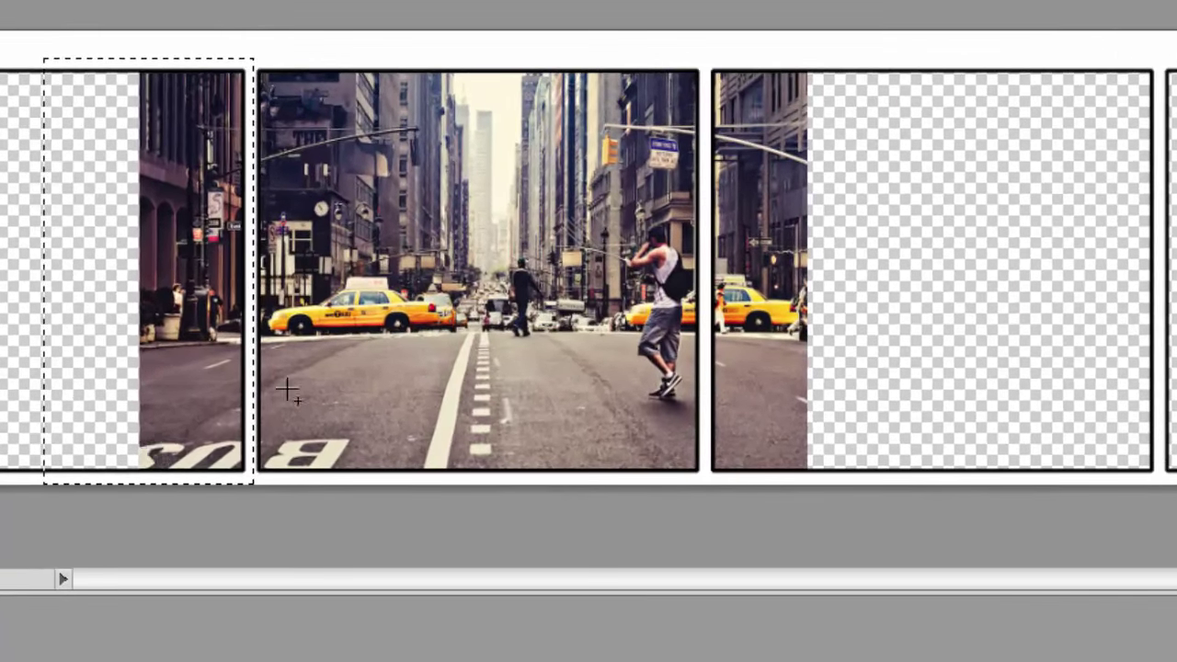
pyautogui.press('Delete')
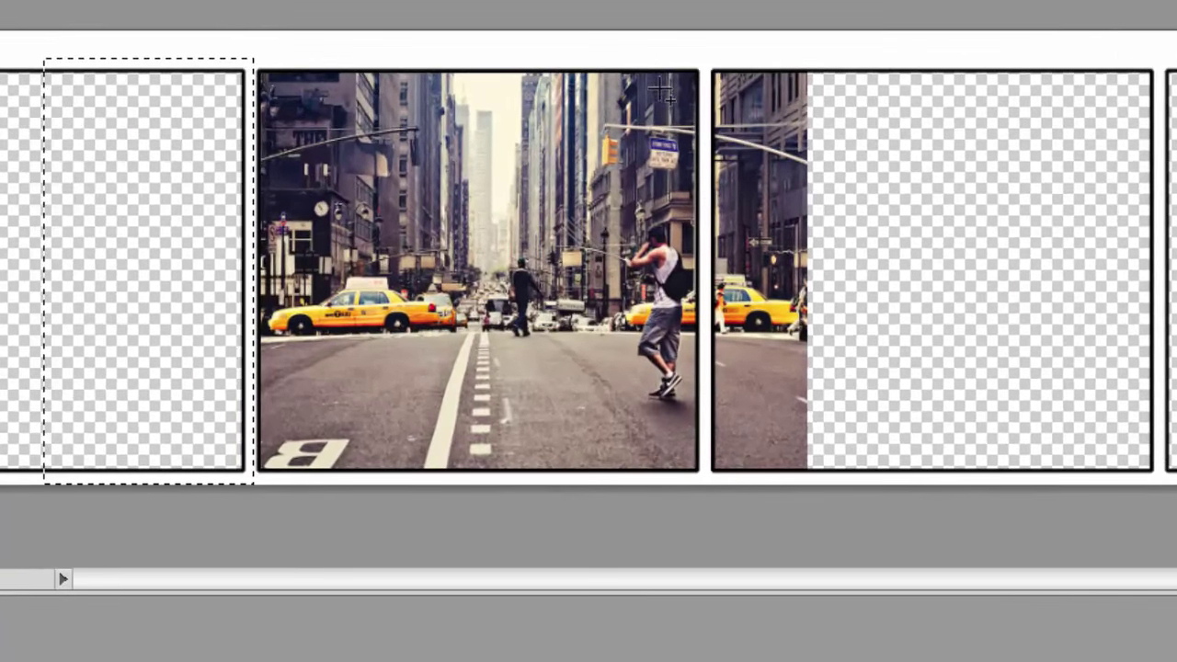
pyautogui.moveTo(705, 51); pyautogui.dragTo(947, 543)
pyautogui.press('Delete')
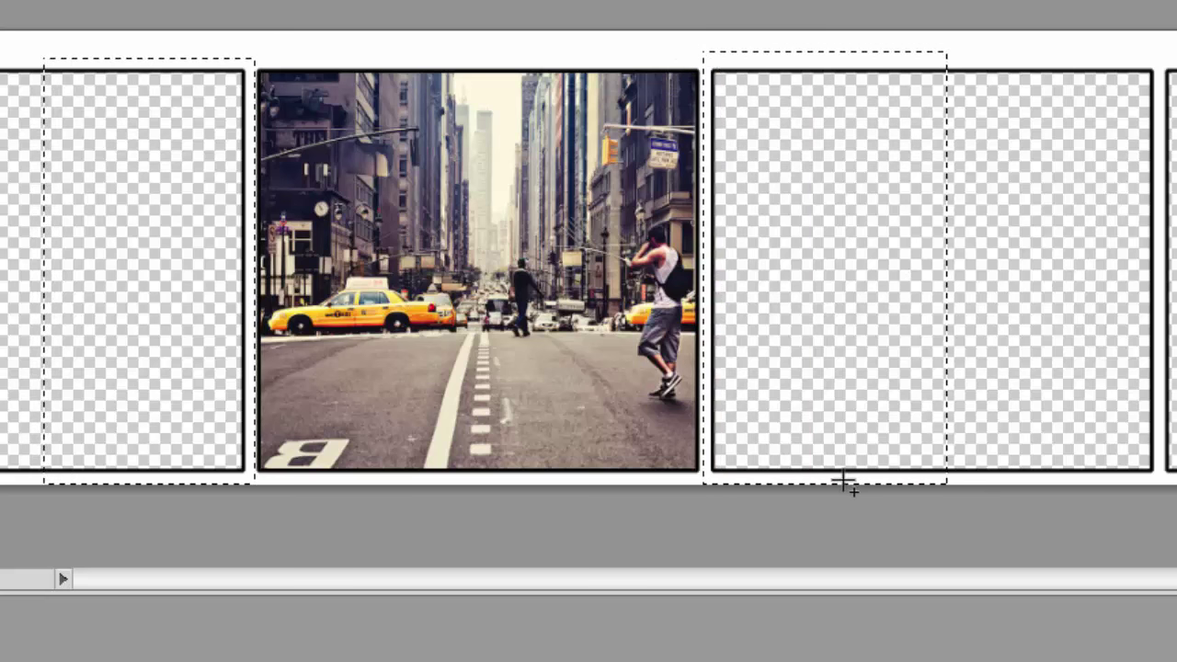
pyautogui.hotkey('ctrl', 'd')
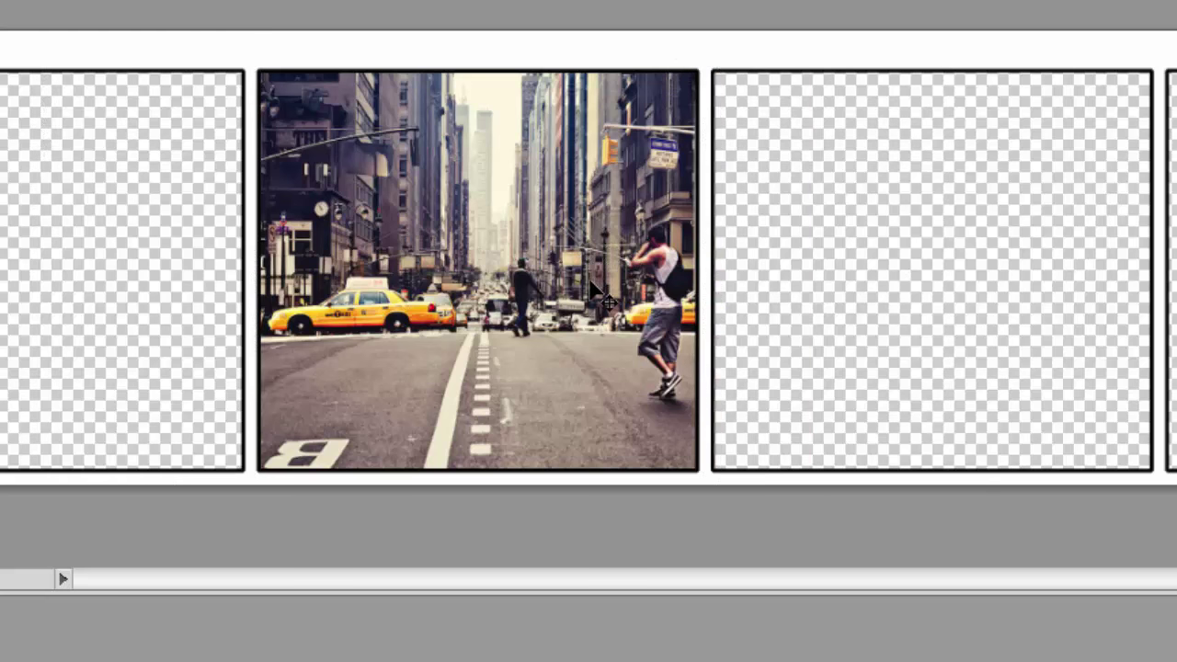
# Duplicate the cropped street photo into the first, third and fourth panels, aligning each copy with its frame
pyautogui.moveTo(613, 304); pyautogui.dragTo(182, 303)
pyautogui.moveTo(251, 318); pyautogui.dragTo(237, 318)
pyautogui.moveTo(206, 322); pyautogui.dragTo(757, 321)
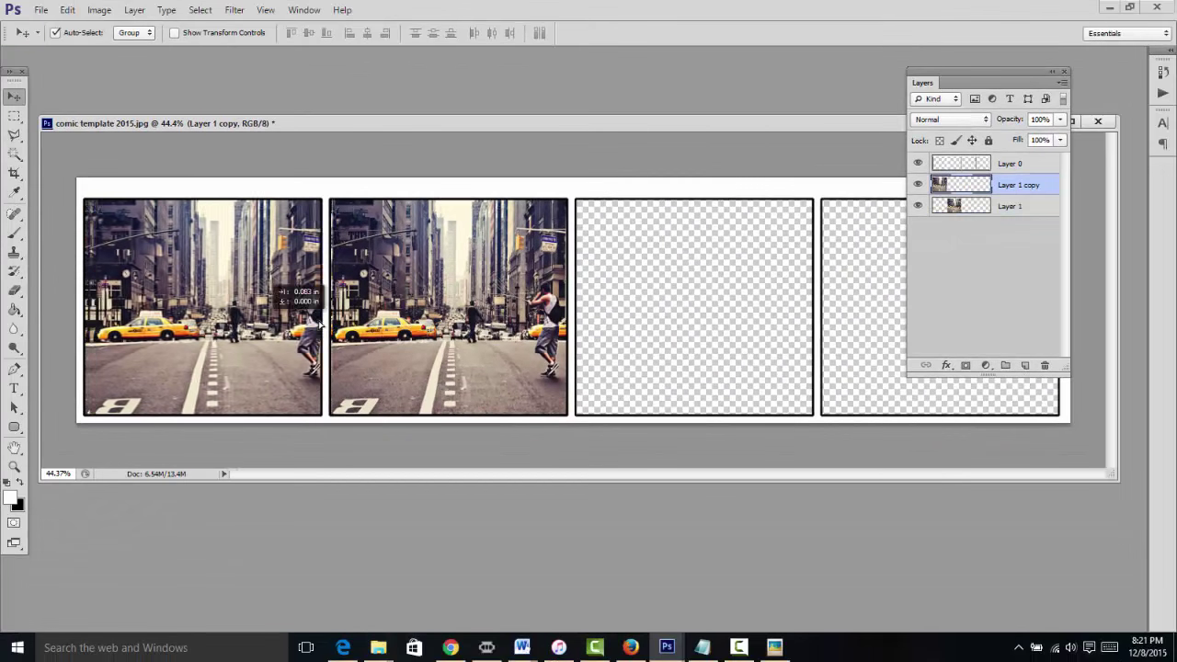
pyautogui.moveTo(682, 328); pyautogui.dragTo(868, 336)
pyautogui.hotkey('ctrl', 'z')
# Browse the Comic Art PNGs folder in Google Drive for cut-out character images
pyautogui.click(450, 643)
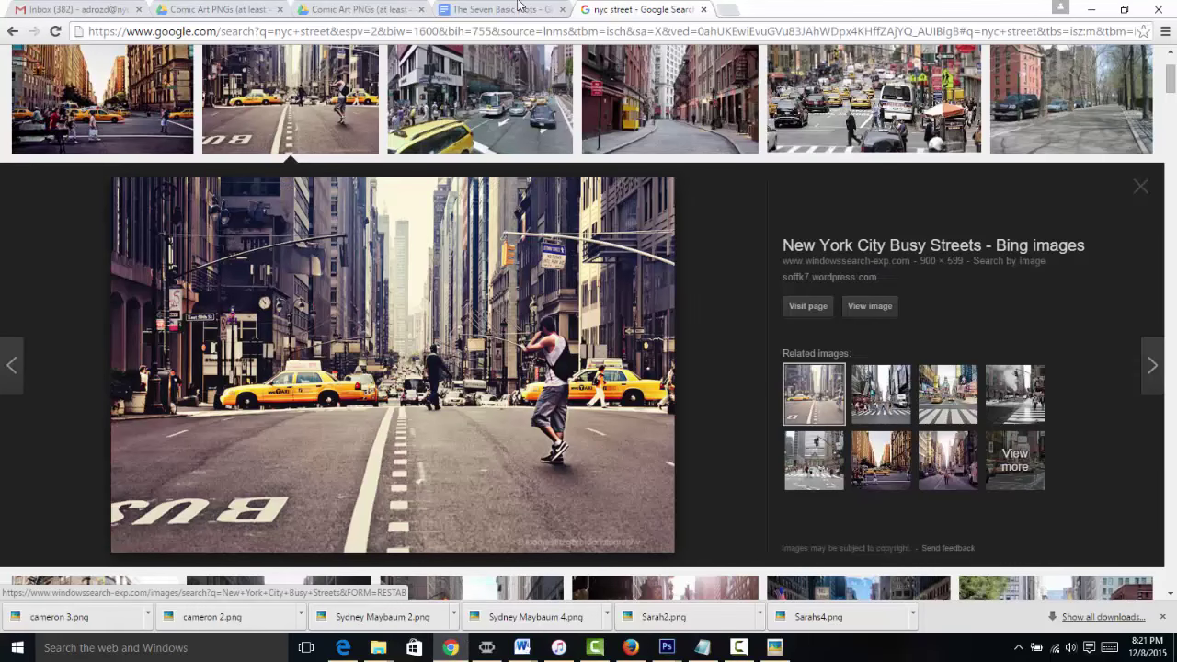
pyautogui.click(372, 9)
pyautogui.scroll(10, 488, 416)
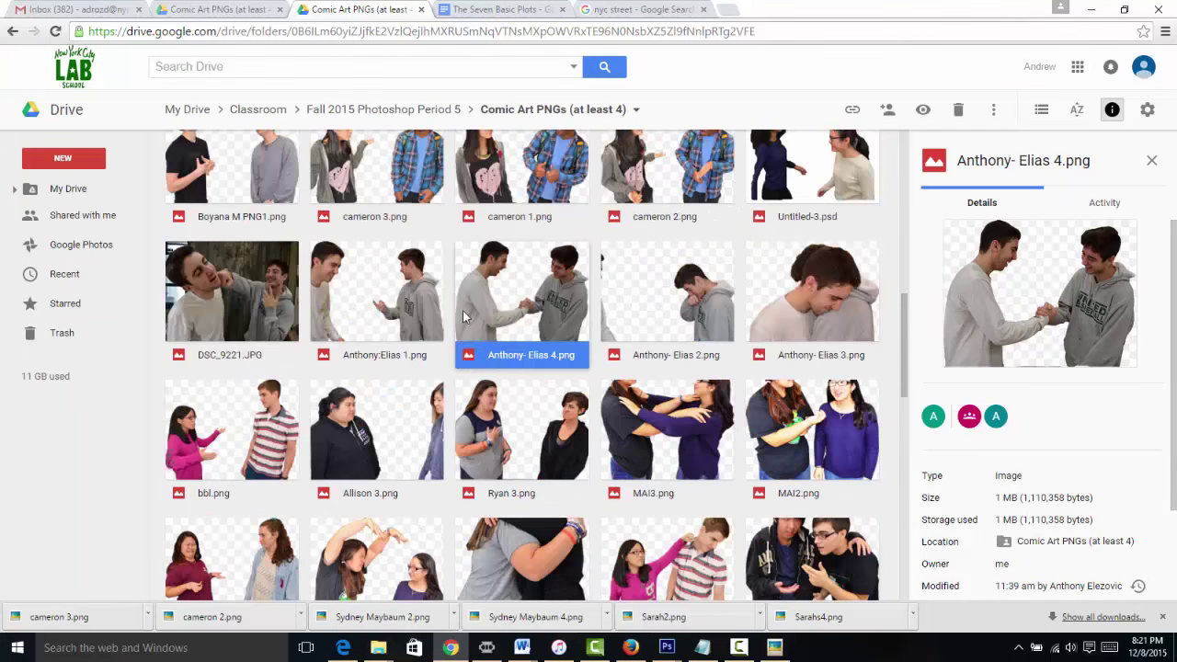
pyautogui.scroll(1, 437, 237)
pyautogui.click(241, 8)
pyautogui.scroll(5, 400, 373)
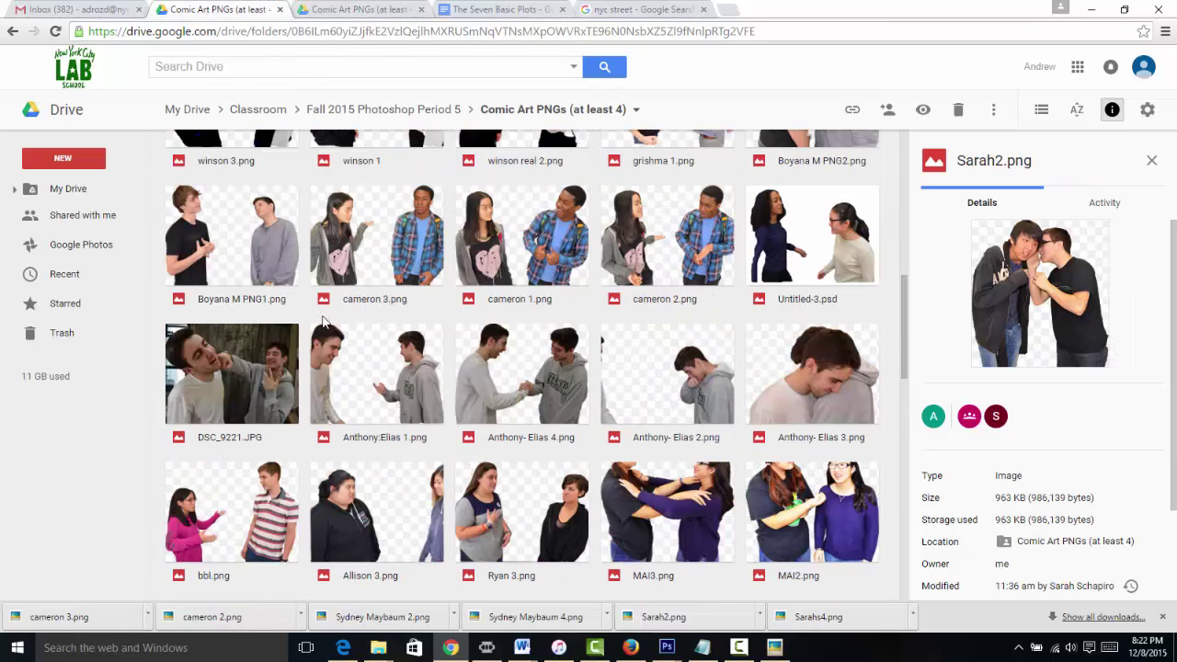
pyautogui.scroll(2, 322, 321)
pyautogui.scroll(-2, 323, 320)
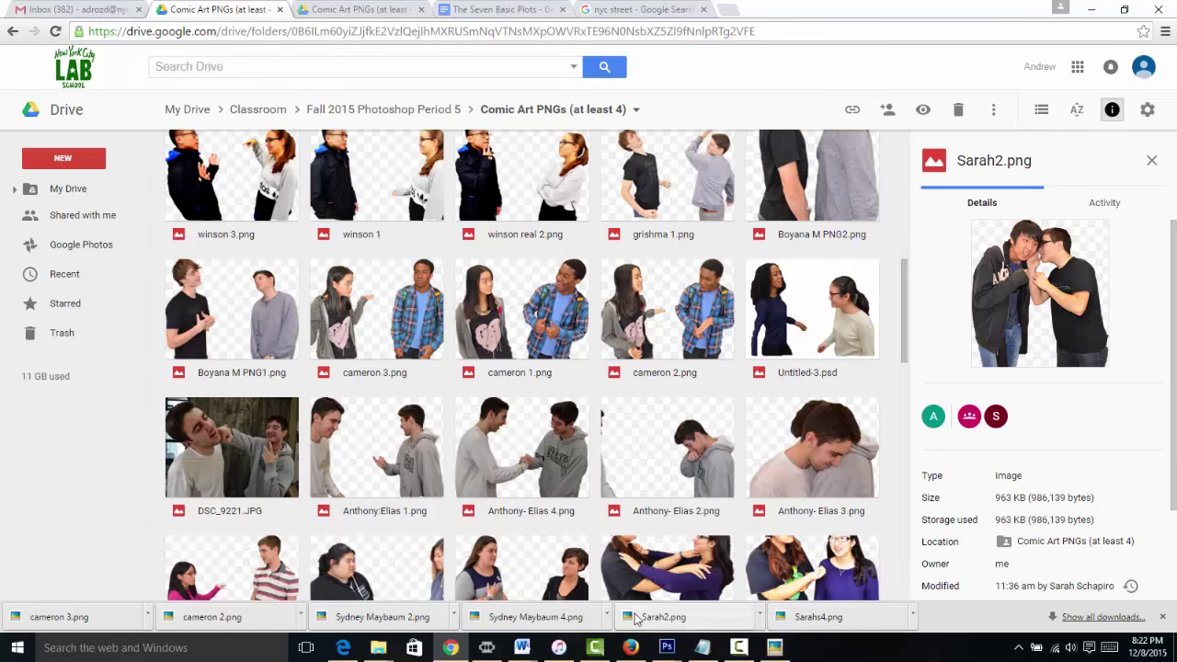
# Switch to Photoshop and open the cut-out images cameron 2.png and cameron 3.png together
pyautogui.moveTo(664, 644)
pyautogui.click(984, 584)
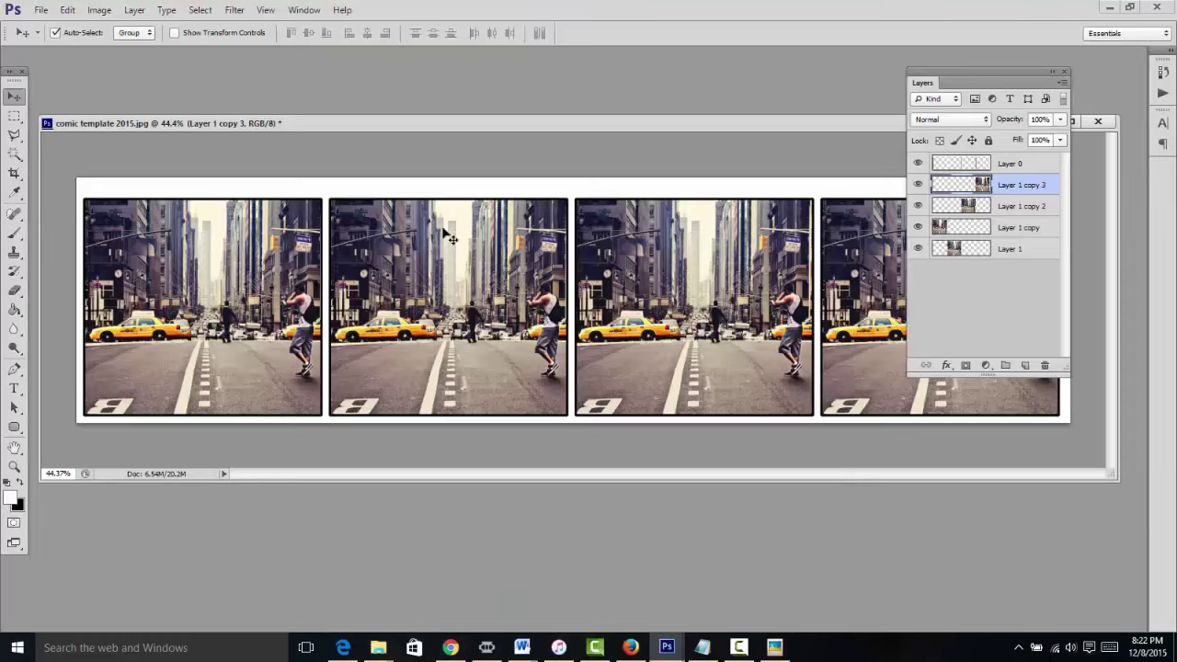
pyautogui.click(39, 10)
pyautogui.click(45, 36)
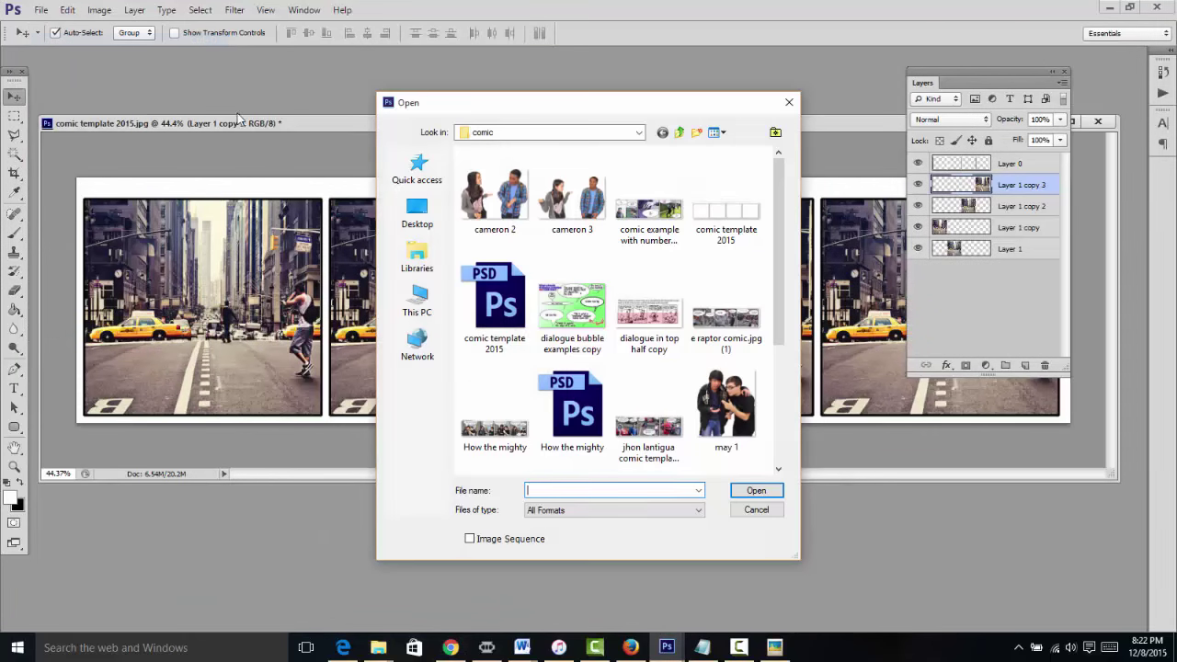
pyautogui.click(477, 217)
pyautogui.keyDown('ctrl'); pyautogui.click(570, 197); pyautogui.keyUp('ctrl')
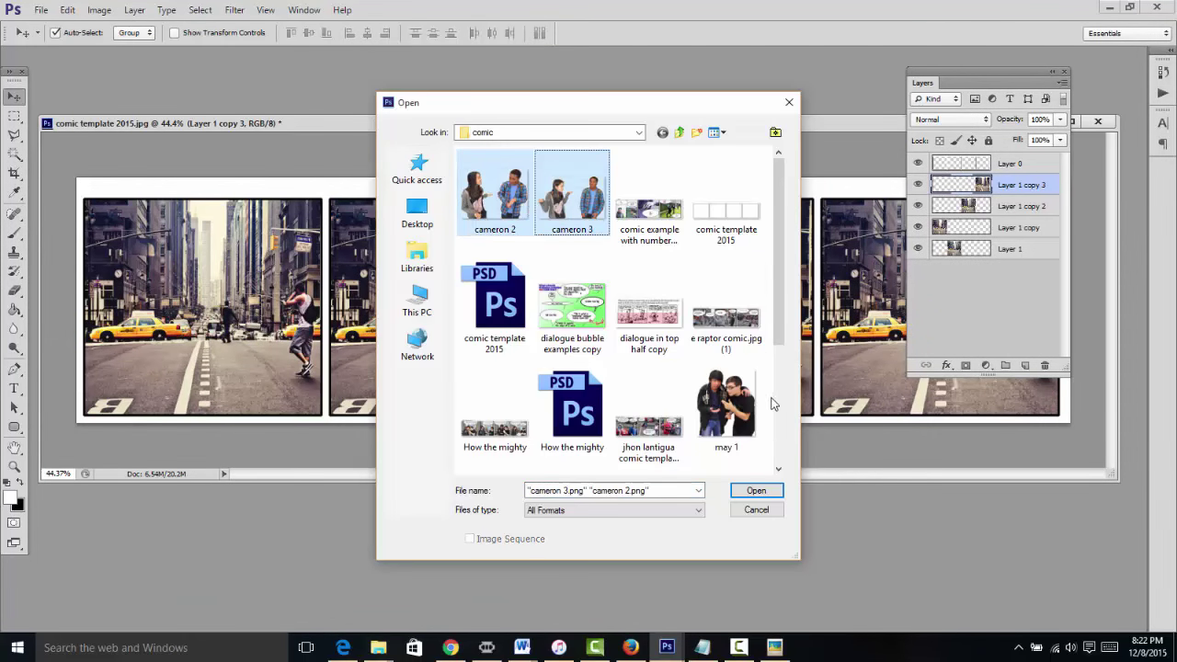
pyautogui.click(769, 490)
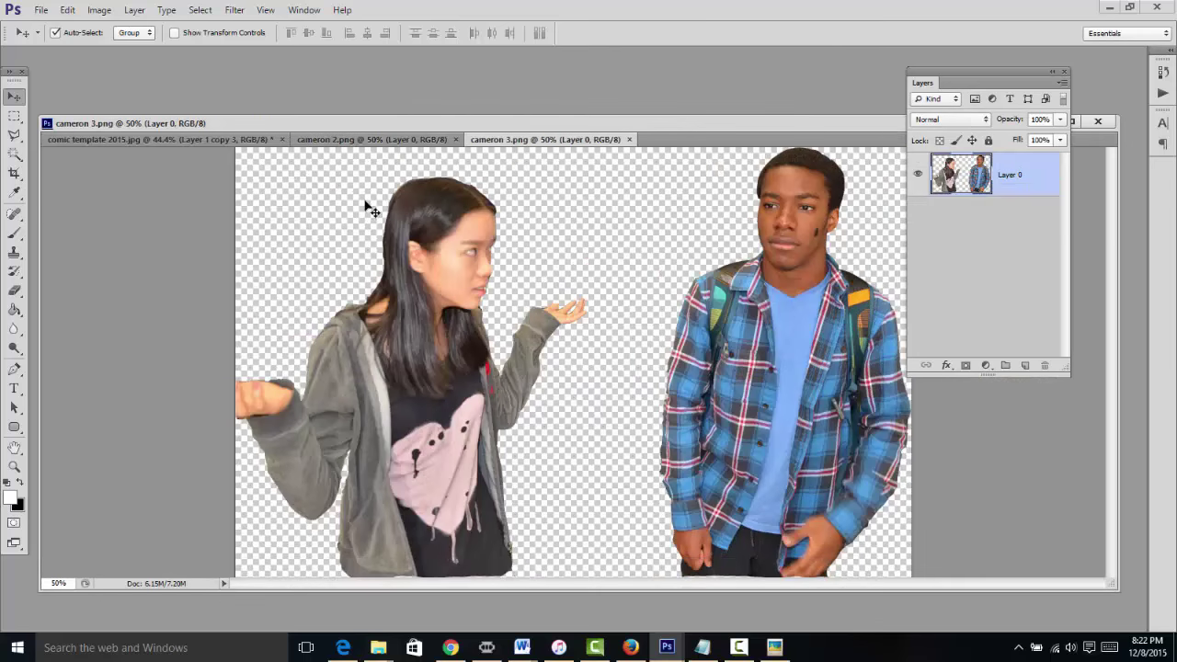
# Separate the comic template into its own floating window and offset the character image window so both documents are accessible
pyautogui.moveTo(198, 138); pyautogui.dragTo(189, 94)
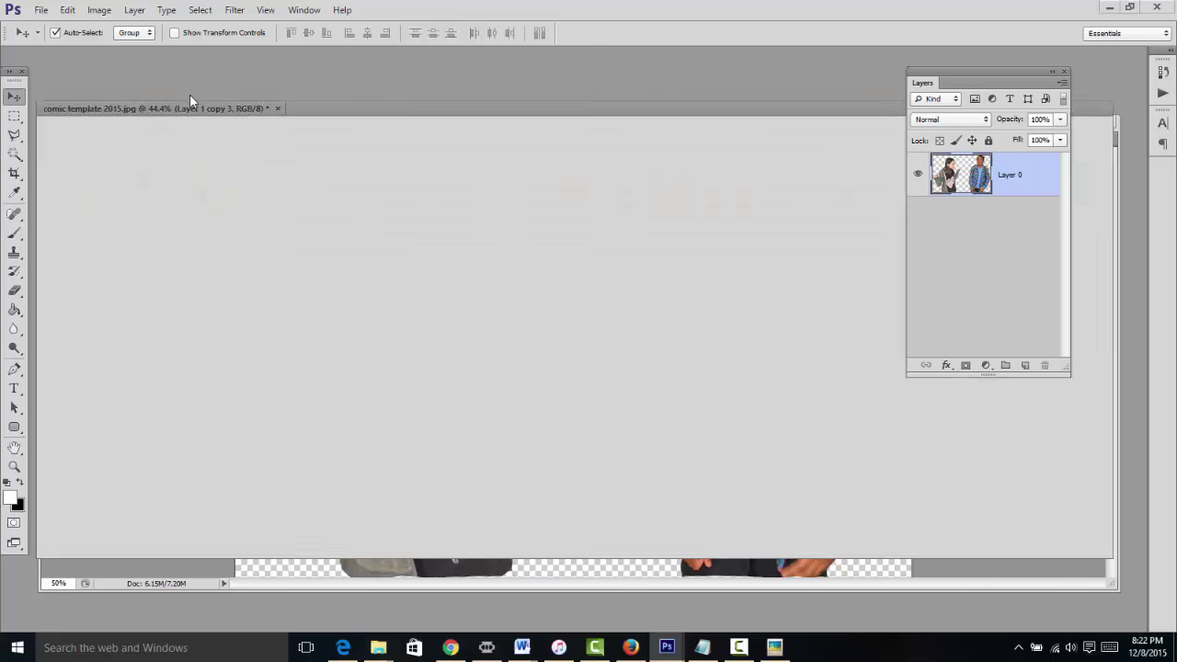
pyautogui.moveTo(283, 76); pyautogui.dragTo(287, 71)
pyautogui.click(447, 467)
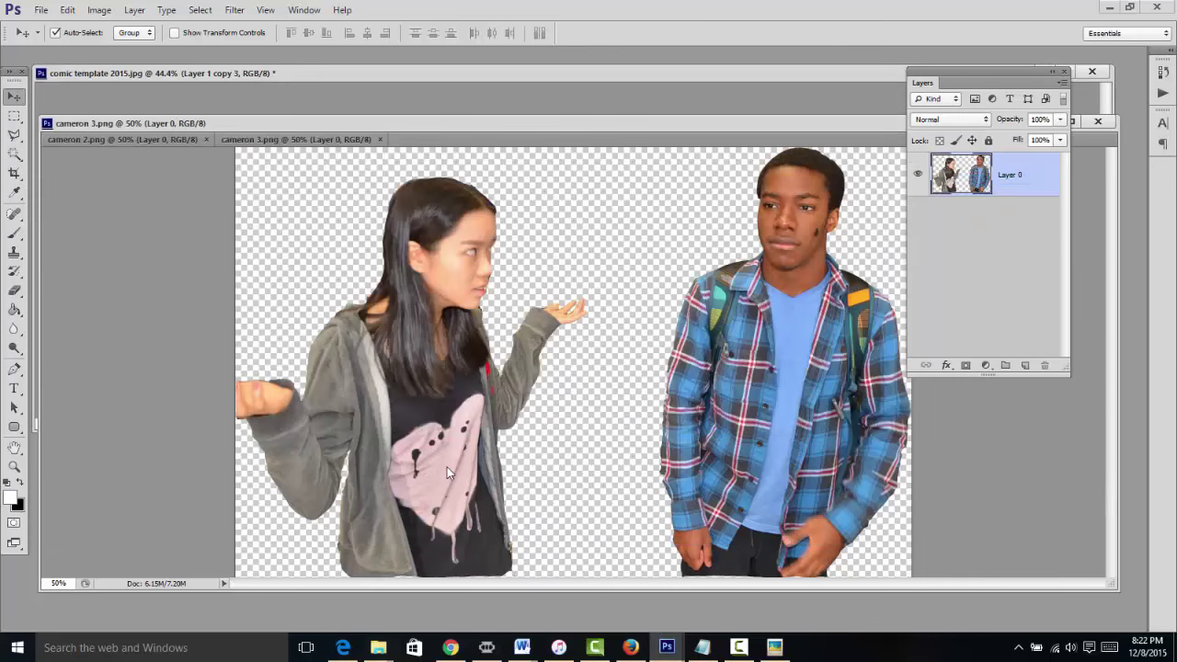
pyautogui.moveTo(658, 137); pyautogui.dragTo(889, 141)
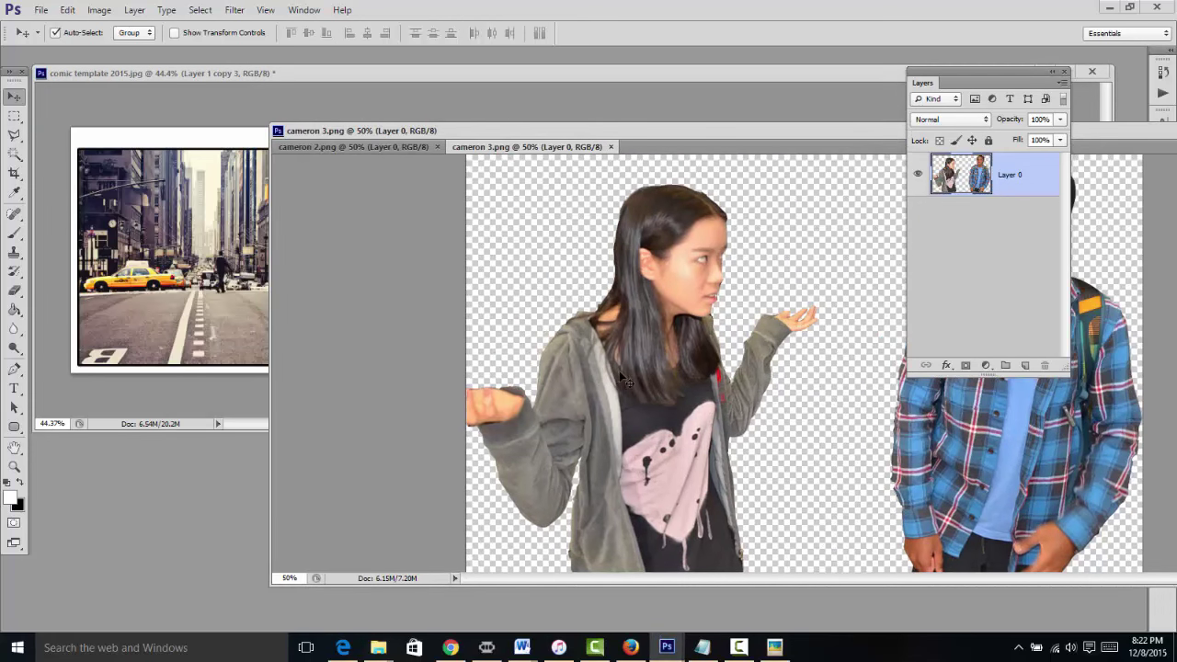
# Copy the character cut-outs from cameron 3.png and cameron 2.png into the comic template as separate layers
pyautogui.moveTo(629, 371); pyautogui.dragTo(232, 285)
pyautogui.click(662, 439)
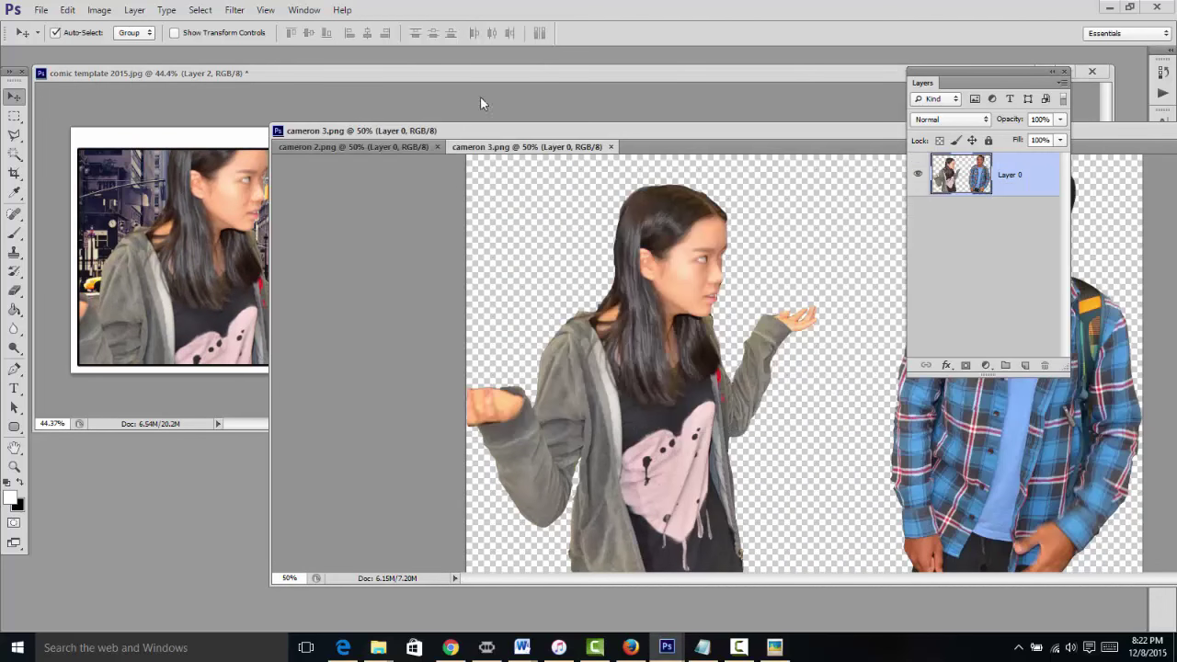
pyautogui.click(422, 153)
pyautogui.moveTo(655, 314); pyautogui.dragTo(551, 250)
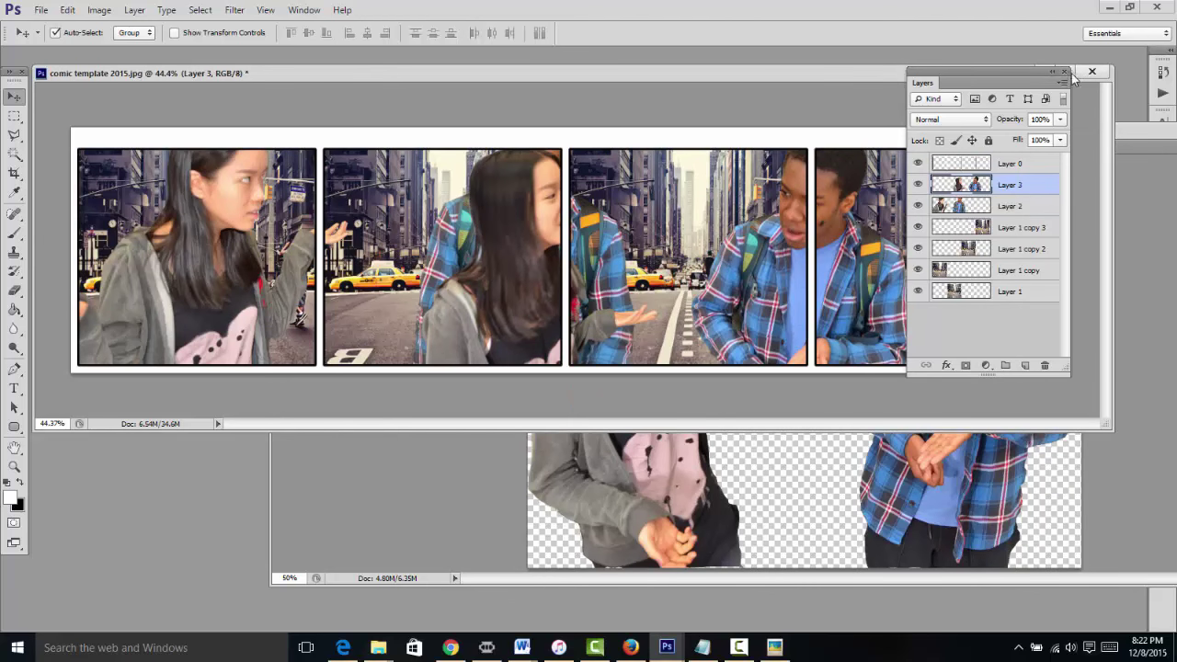
# Maximize the comic template and scale down the cameron 3 pair to fit inside the first panel
pyautogui.moveTo(847, 73); pyautogui.dragTo(623, 79)
pyautogui.click(843, 76)
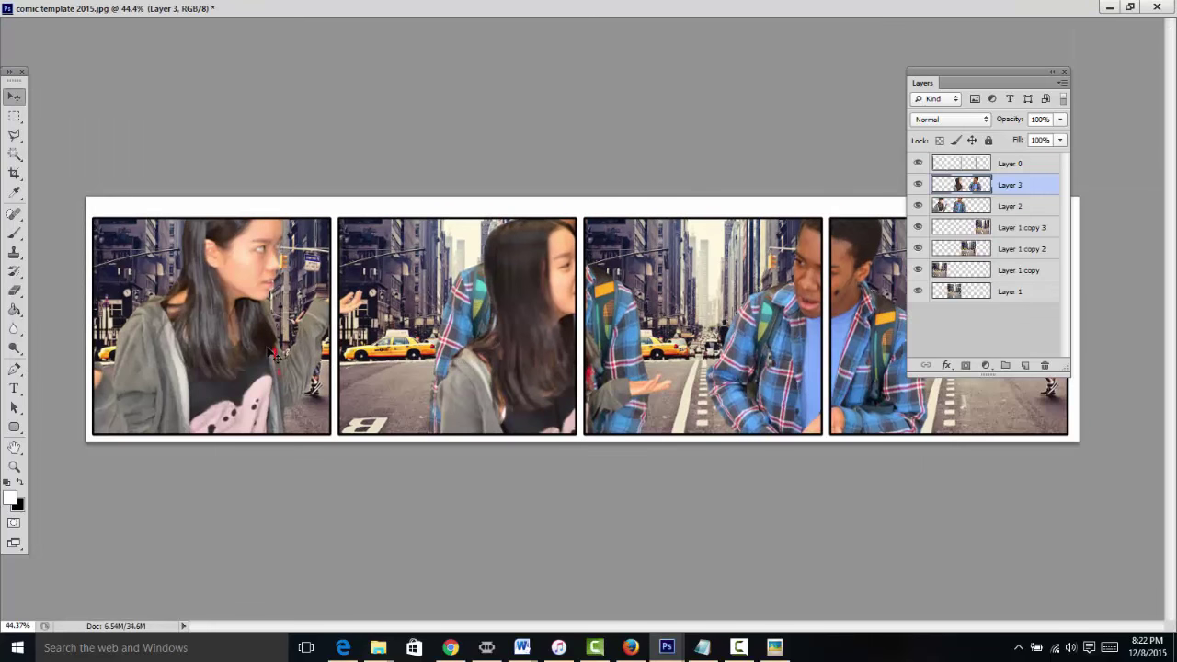
pyautogui.moveTo(267, 352); pyautogui.dragTo(211, 371)
pyautogui.hotkey('ctrl', 't')
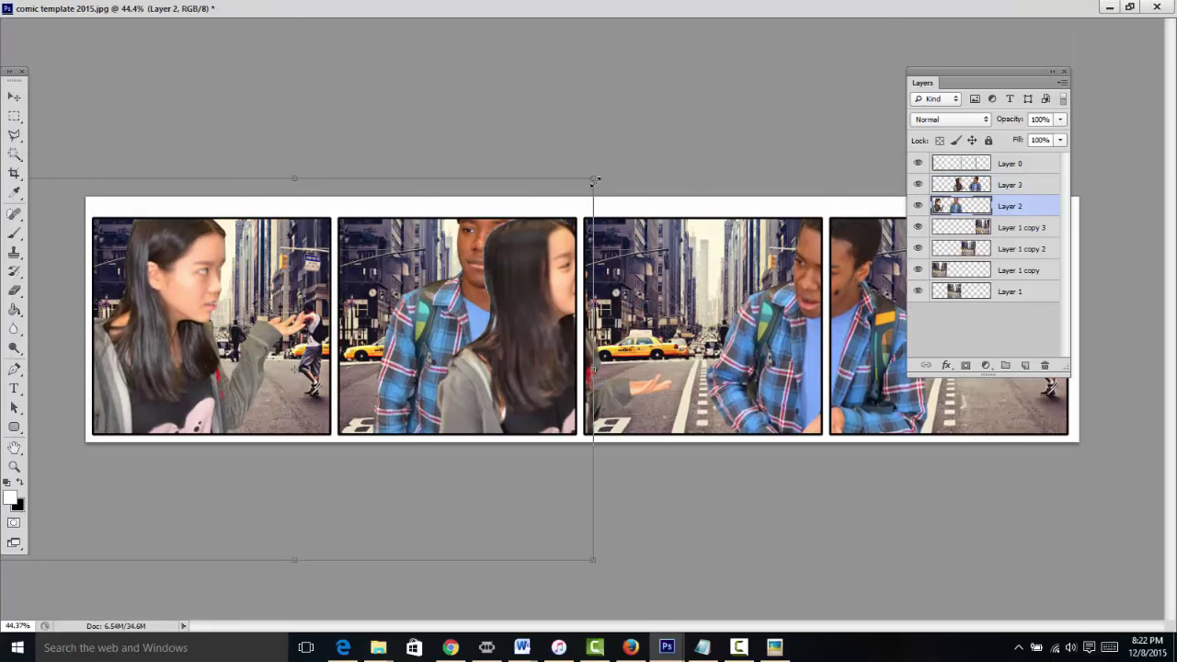
pyautogui.moveTo(593, 181); pyautogui.dragTo(344, 276)
pyautogui.moveTo(300, 331); pyautogui.dragTo(441, 329)
pyautogui.press('Return')
pyautogui.moveTo(441, 329); pyautogui.dragTo(779, 325)
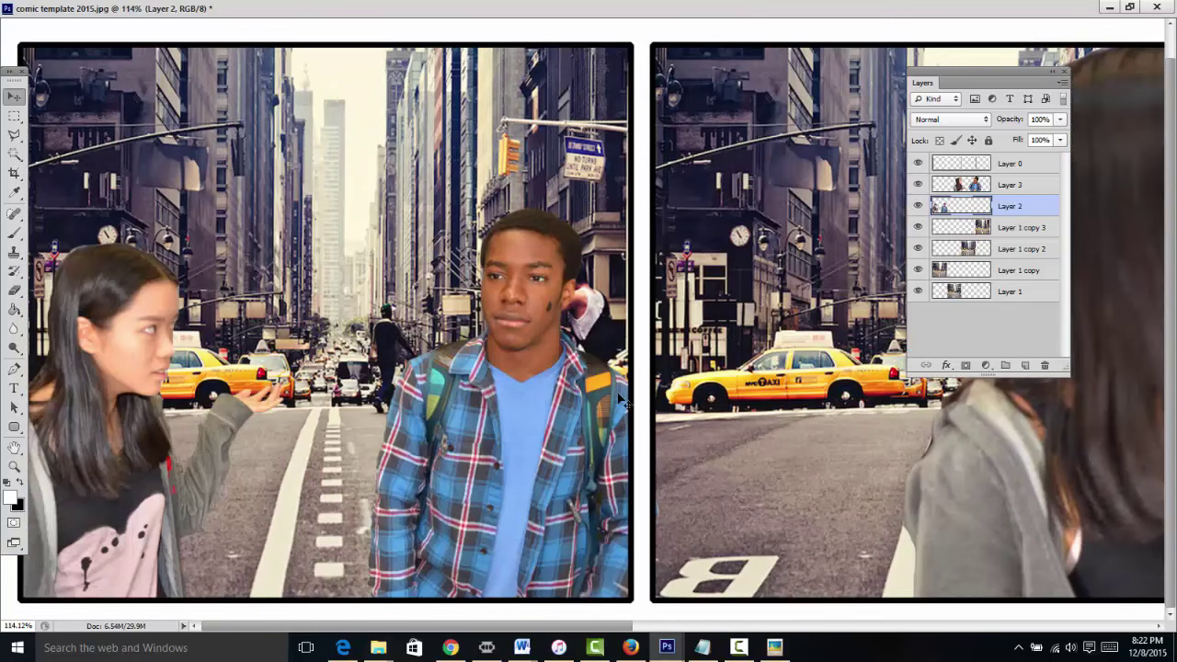
# Select the character in the plaid shirt in the first panel, move him closer to the other character and deselect
pyautogui.press('m')
pyautogui.moveTo(343, 185); pyautogui.dragTo(683, 618)
pyautogui.press('v')
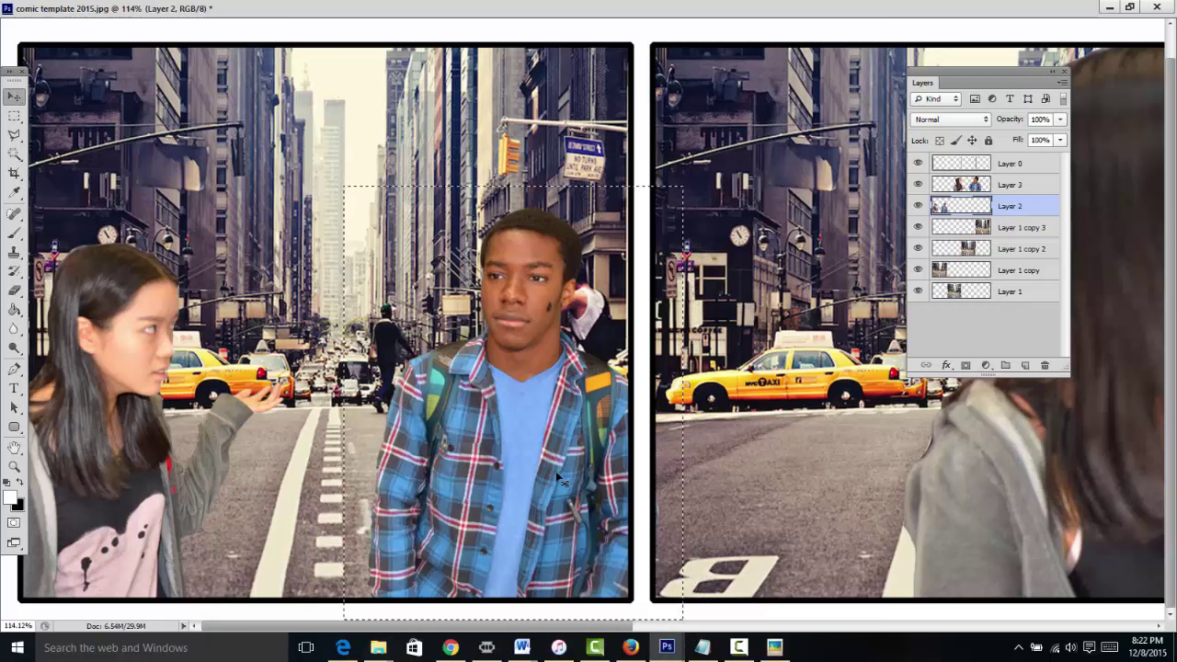
pyautogui.moveTo(557, 475); pyautogui.dragTo(457, 474)
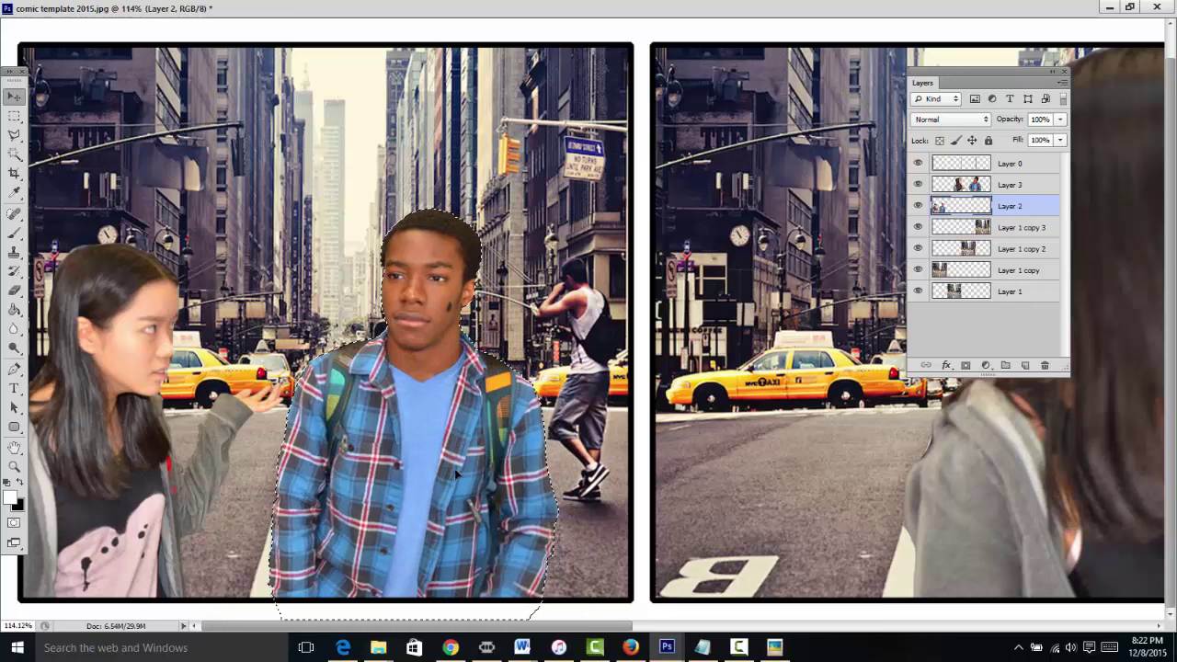
pyautogui.hotkey('ctrl', 'd')
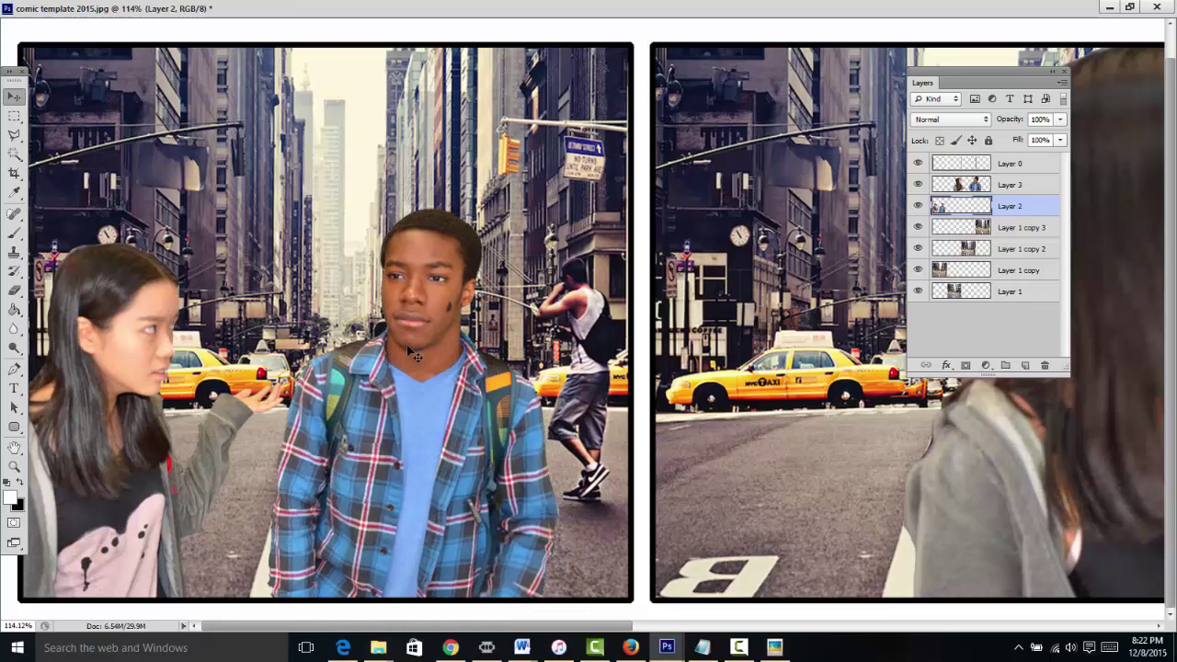
# Try moving a rectangular selection of the plaid-shirt character's torso into the second panel, and undo the move
pyautogui.press('m')
pyautogui.moveTo(558, 313); pyautogui.dragTo(430, 513)
pyautogui.press('v')
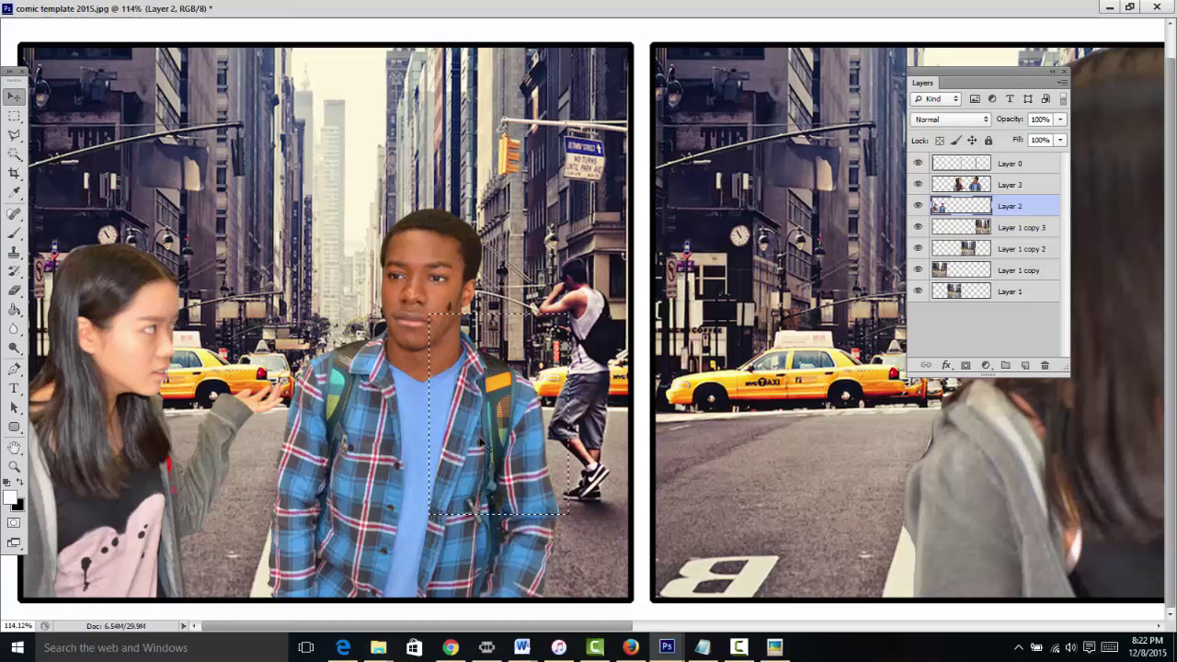
pyautogui.moveTo(509, 453); pyautogui.dragTo(821, 327)
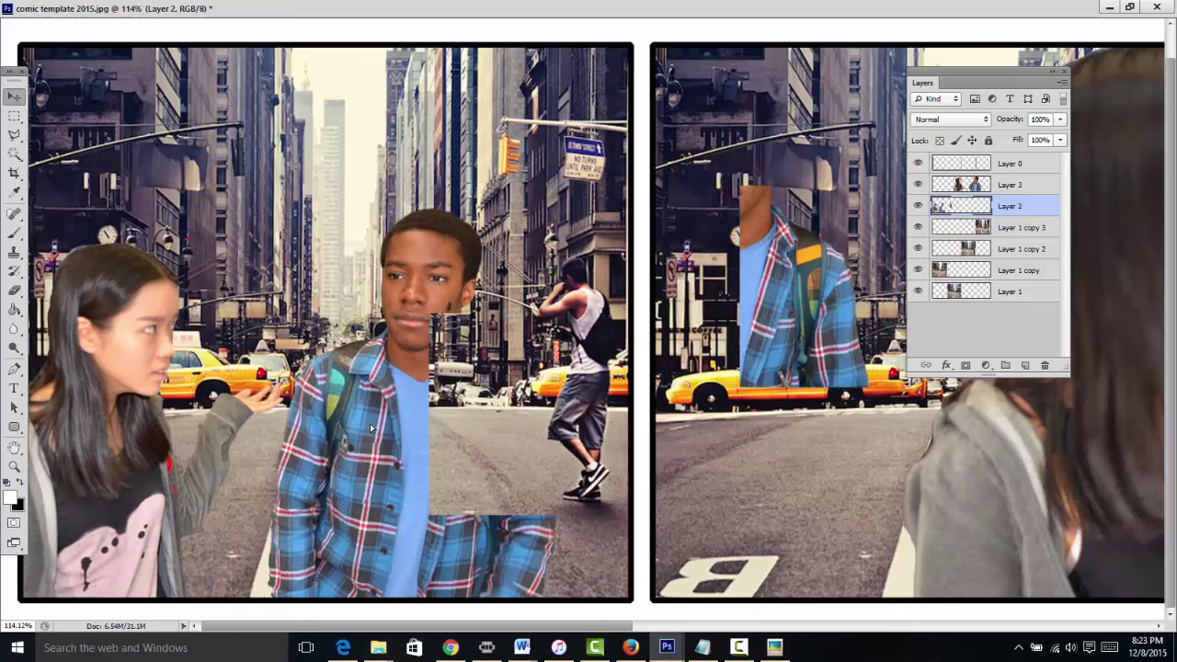
pyautogui.hotkey('ctrl', 'alt', 'z')
pyautogui.hotkey('ctrl', 'alt', 'z')
# Delete the oversized cameron 2 character layer from the comic
pyautogui.scroll(-4, 515, 343)
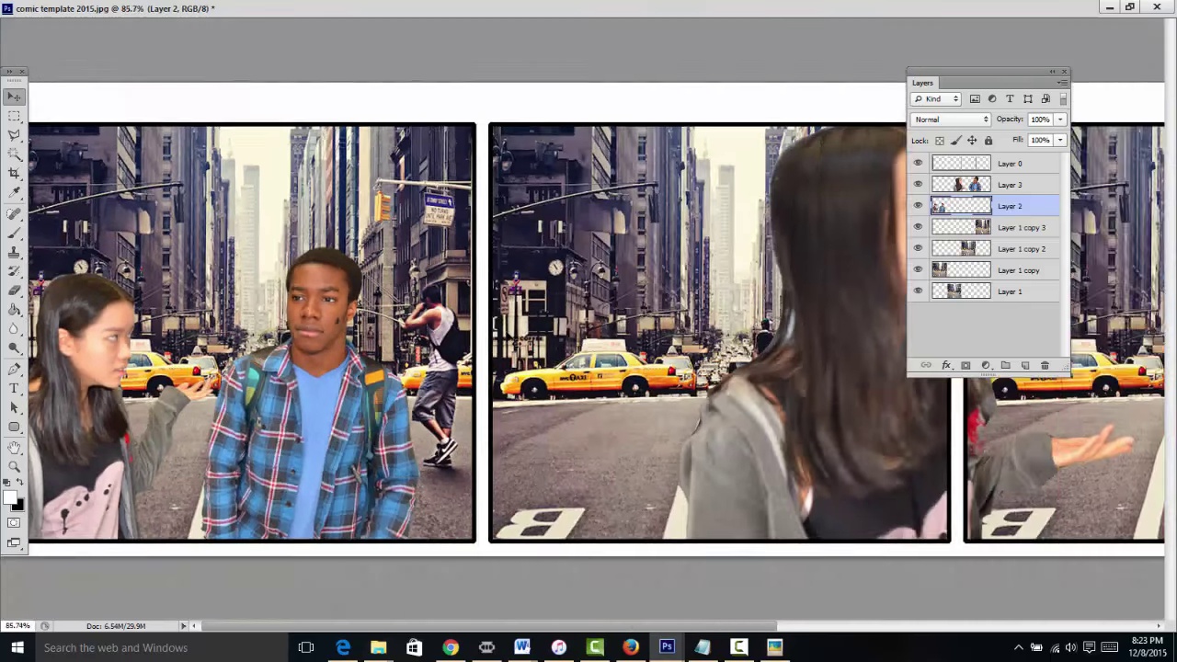
pyautogui.moveTo(621, 327); pyautogui.dragTo(554, 365)
pyautogui.press('Delete')
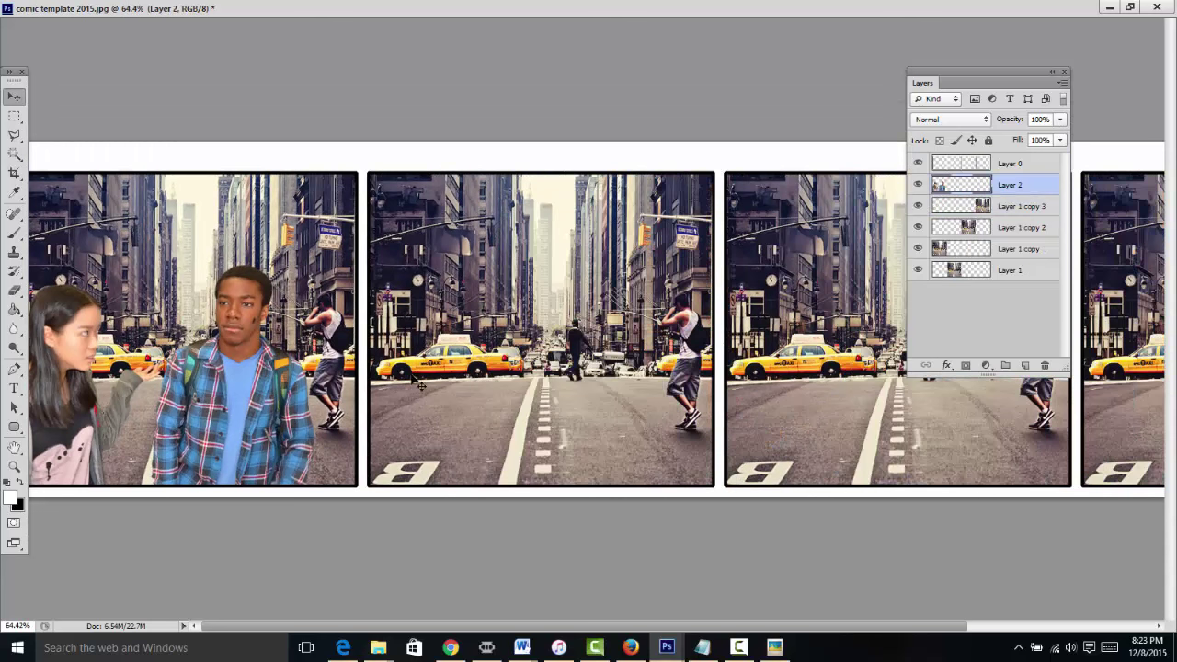
# Duplicate the scaled character pair into the second, third and fourth panels, and nudge the original pair in the first panel
pyautogui.keyDown('alt'); pyautogui.moveTo(251, 404); pyautogui.dragTo(844, 412); pyautogui.keyUp('alt')
pyautogui.moveTo(657, 416); pyautogui.dragTo(494, 421)
pyautogui.press('space')
pyautogui.moveTo(711, 416); pyautogui.dragTo(1090, 420)
pyautogui.moveTo(922, 434); pyautogui.dragTo(845, 434)
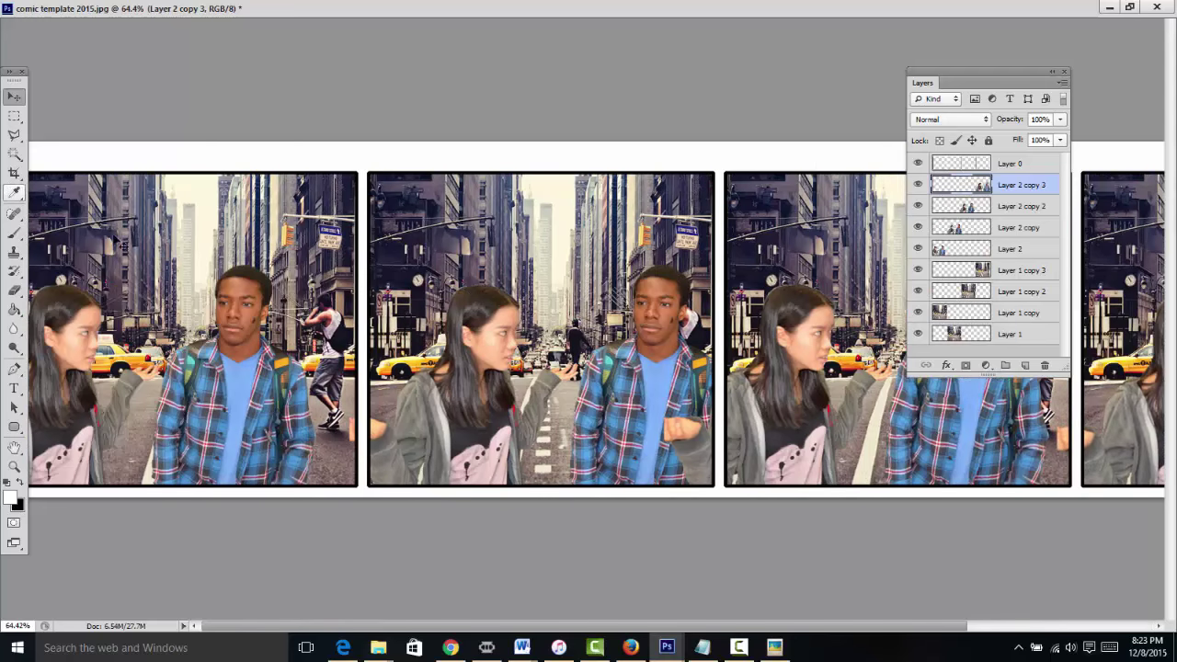
pyautogui.moveTo(246, 373); pyautogui.dragTo(244, 367)
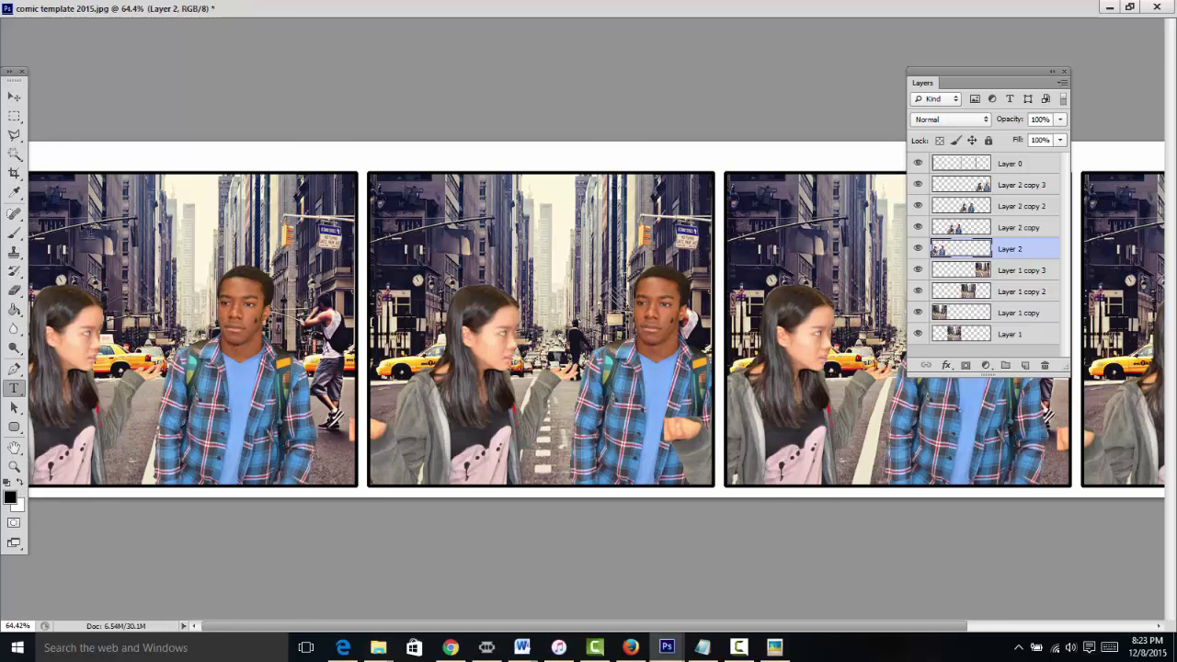
# Add the text "erherherherh arbaraeb" above the first panel's characters and move its layer directly beneath the panel frame layer
pyautogui.click(101, 230)
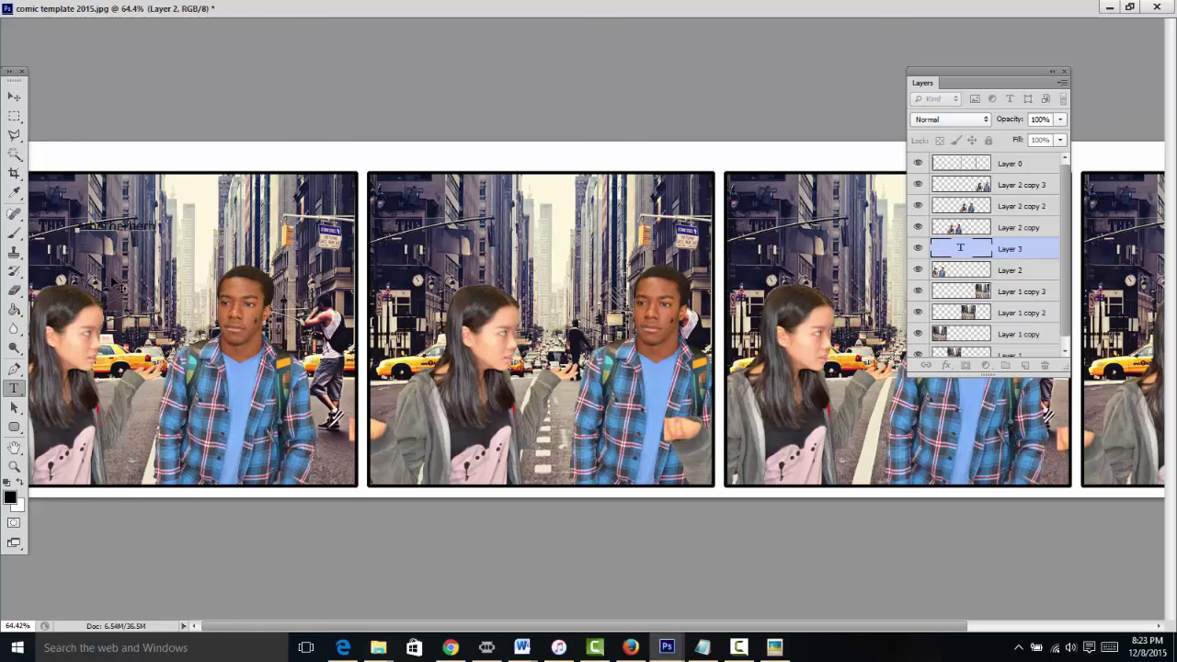
pyautogui.moveTo(119, 285); pyautogui.dragTo(111, 279)
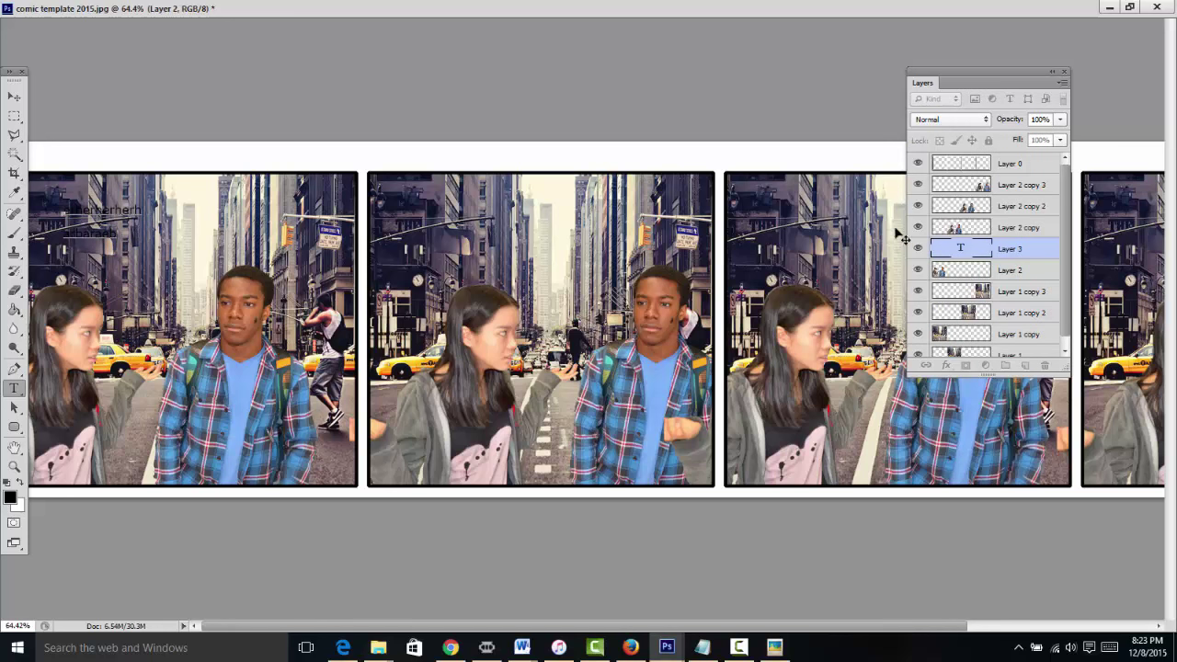
pyautogui.moveTo(985, 244); pyautogui.dragTo(984, 188)
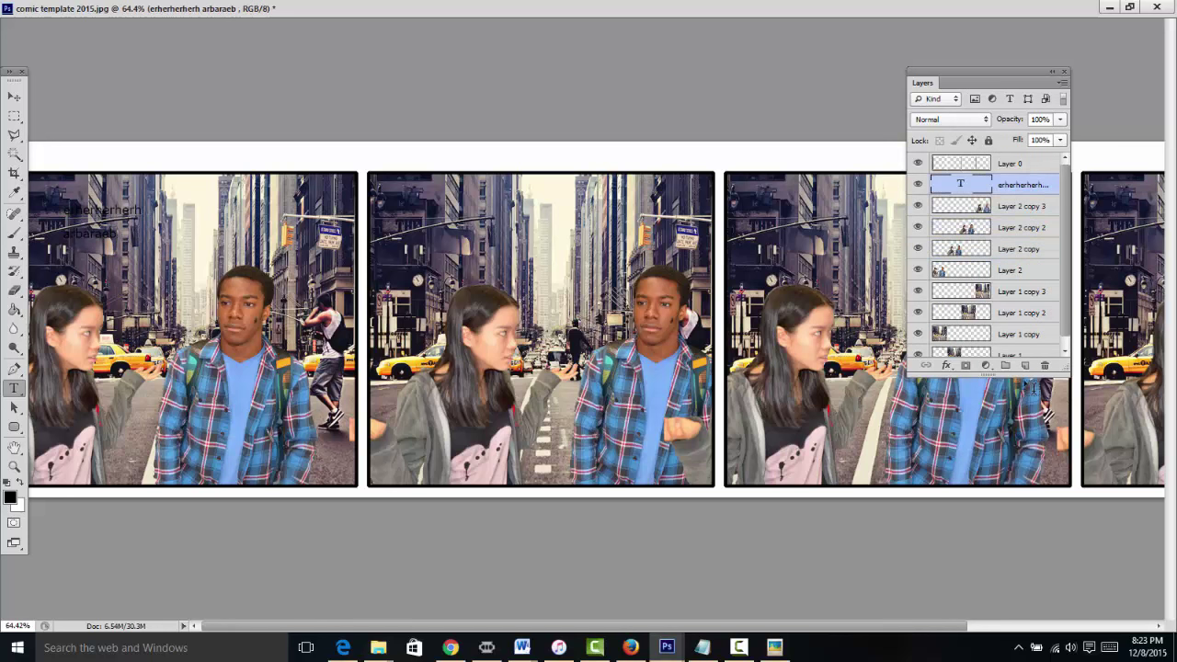
# Create a new layer beneath the text and make an elliptical speech-bubble selection with a pointed tail around the dialogue
pyautogui.click(997, 215)
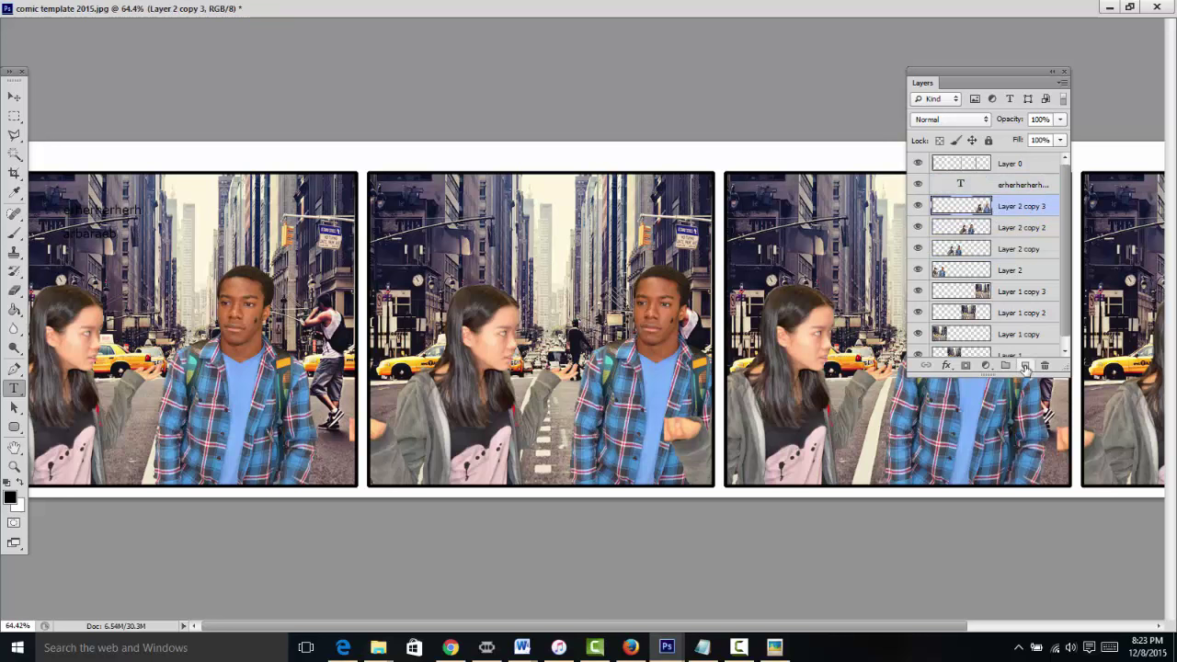
pyautogui.click(1025, 366)
pyautogui.rightClick(19, 124)
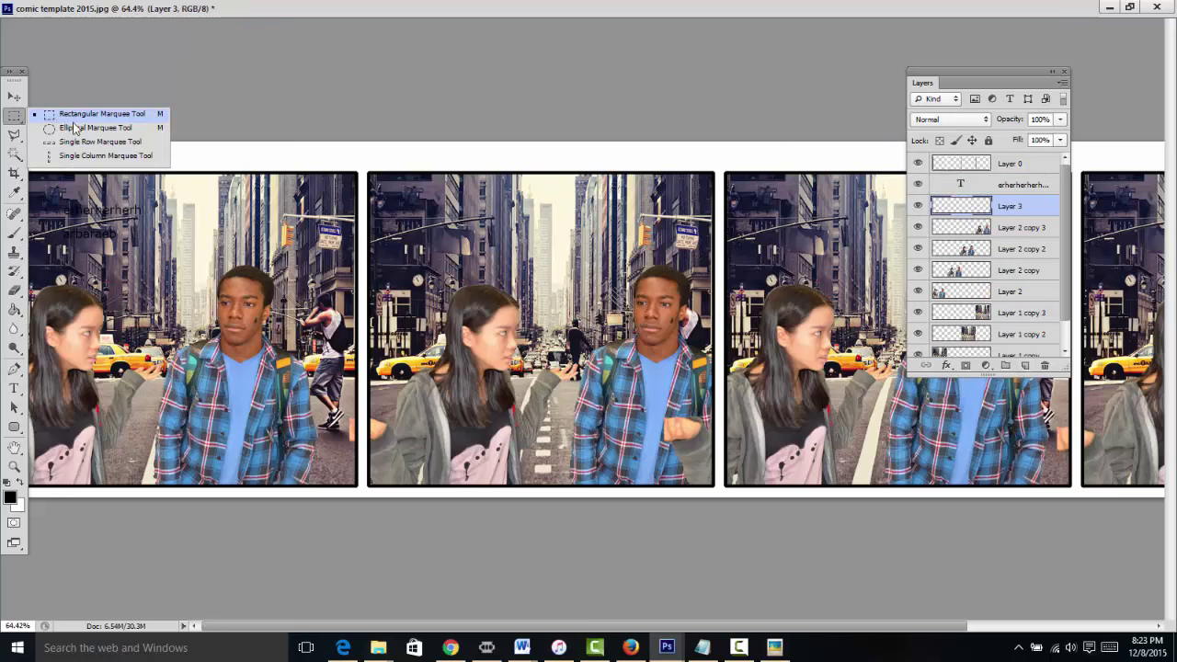
pyautogui.click(79, 130)
pyautogui.click(1138, 8)
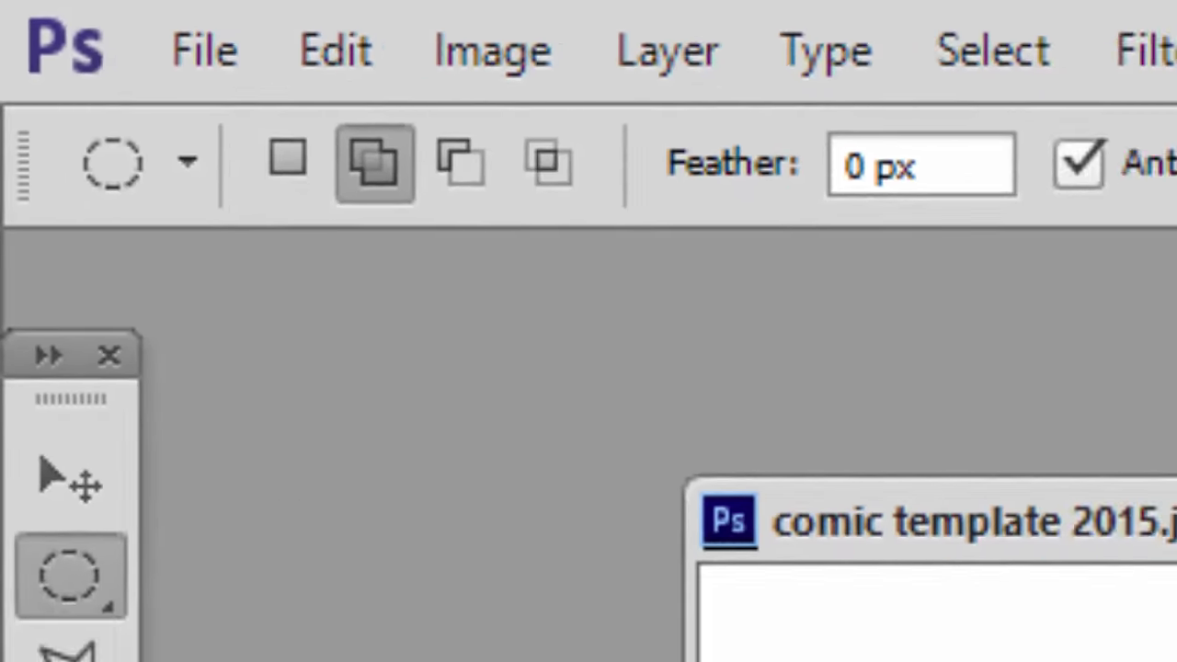
pyautogui.moveTo(348, 318)
pyautogui.mouseDown()
pyautogui.moveTo(708, 537)
pyautogui.moveTo(694, 523)
pyautogui.mouseUp()
pyautogui.click(36, 309)
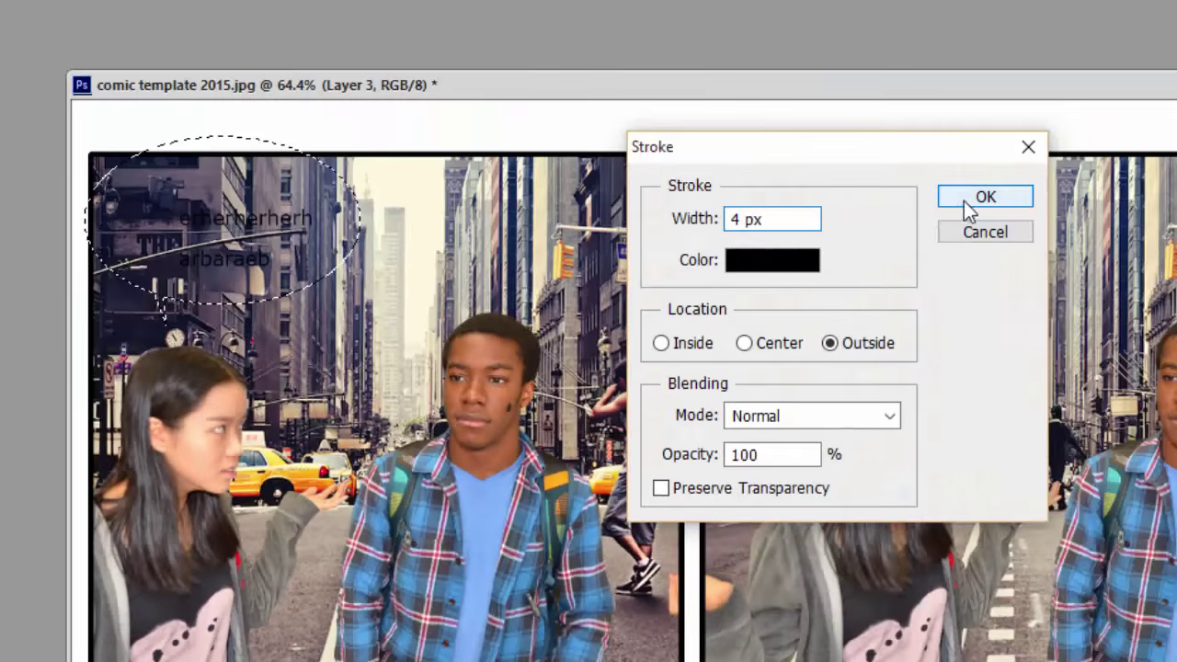
# Outline the bubble selection with a 4 px black outside stroke, fill it with white at 100% opacity and deselect
pyautogui.click(966, 202)
pyautogui.rightClick(309, 4)
pyautogui.click(493, 634)
pyautogui.hotkey('shift', 'F5')
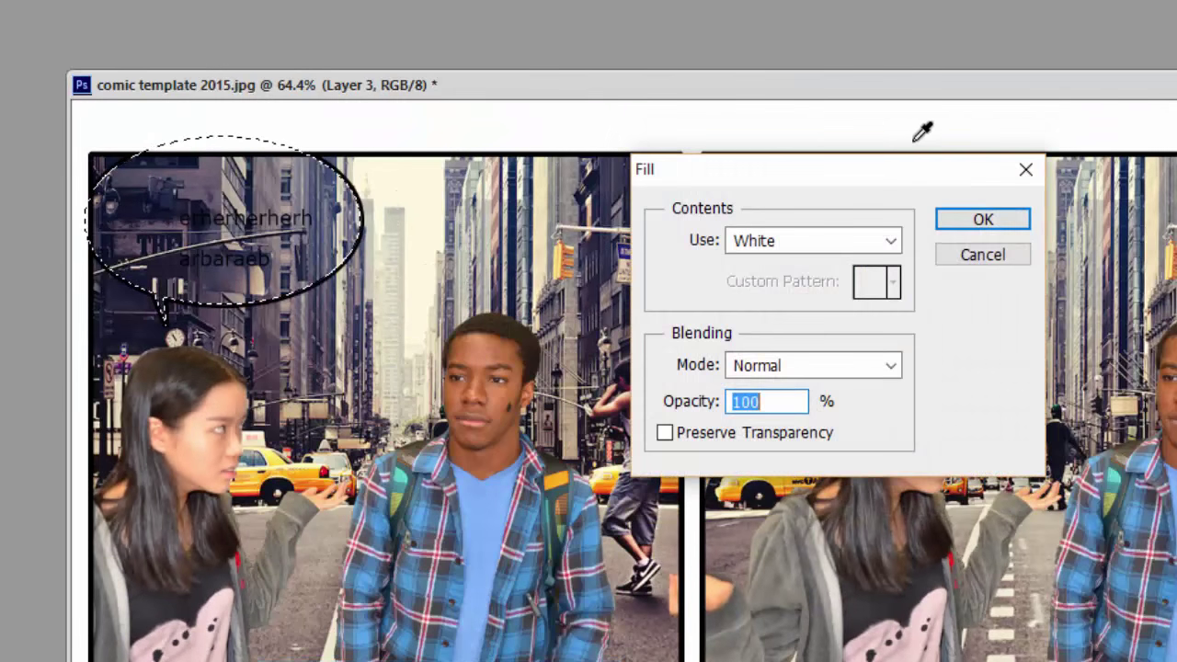
pyautogui.click(980, 221)
pyautogui.hotkey('ctrl', 'd')
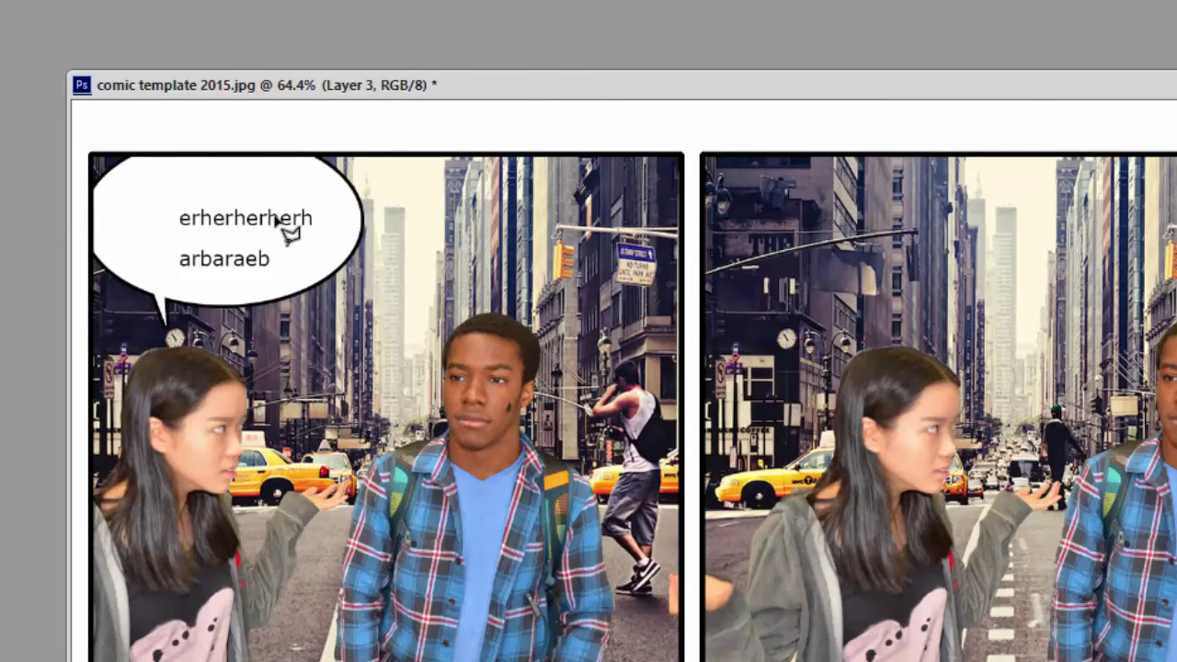
# Reposition the dialogue text inside the first speech bubble and make three copies of the empty bubble across the other panels
pyautogui.moveTo(256, 222); pyautogui.dragTo(205, 196)
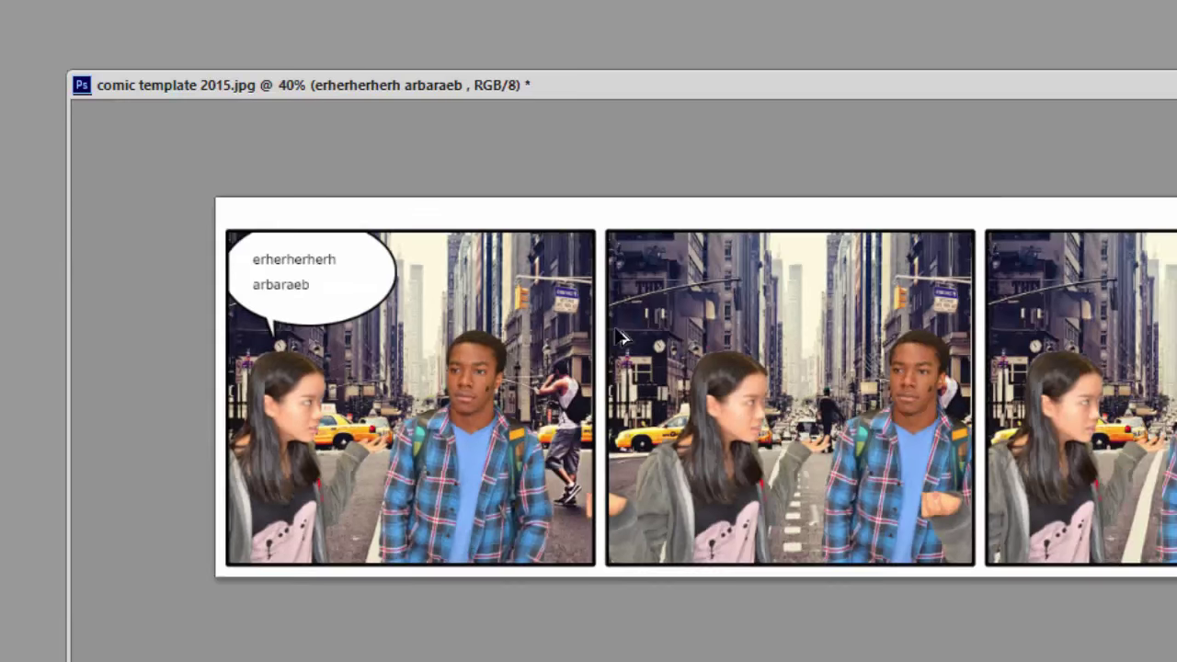
pyautogui.scroll(-2, 465, 313)
pyautogui.scroll(2, 472, 309)
pyautogui.moveTo(354, 297); pyautogui.dragTo(1090, 296)
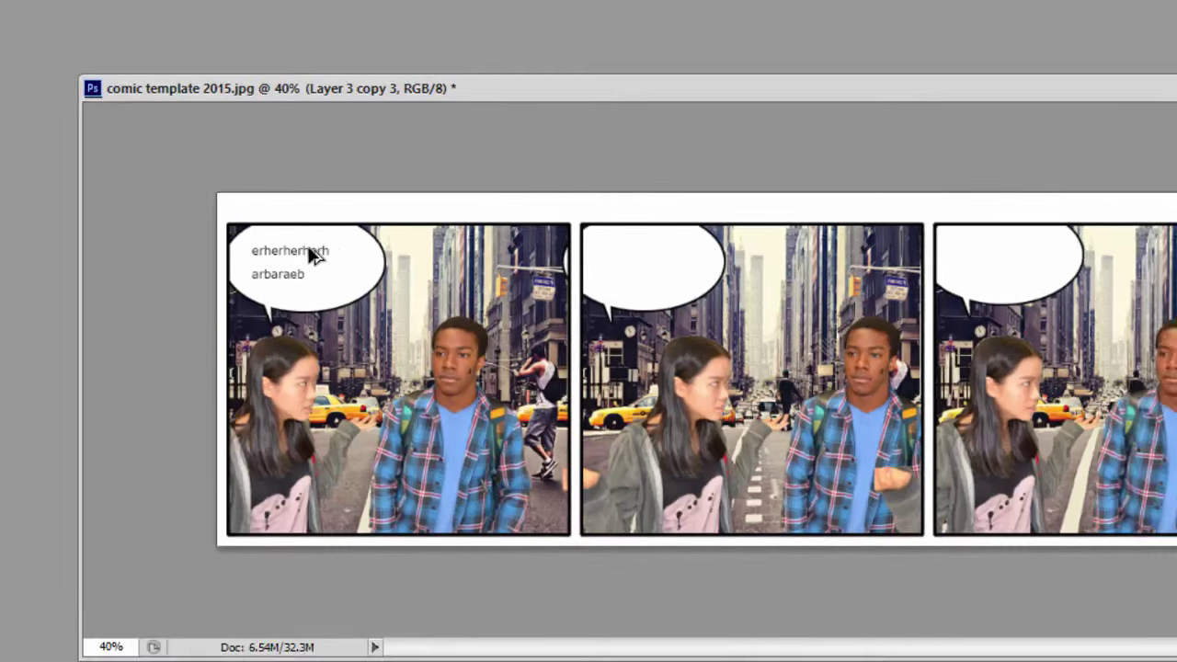
# Duplicate the dialogue text into each of the three copied speech bubbles
pyautogui.moveTo(312, 259); pyautogui.dragTo(732, 264)
pyautogui.moveTo(552, 184); pyautogui.dragTo(777, 181)
pyautogui.moveTo(772, 109); pyautogui.dragTo(503, 107)
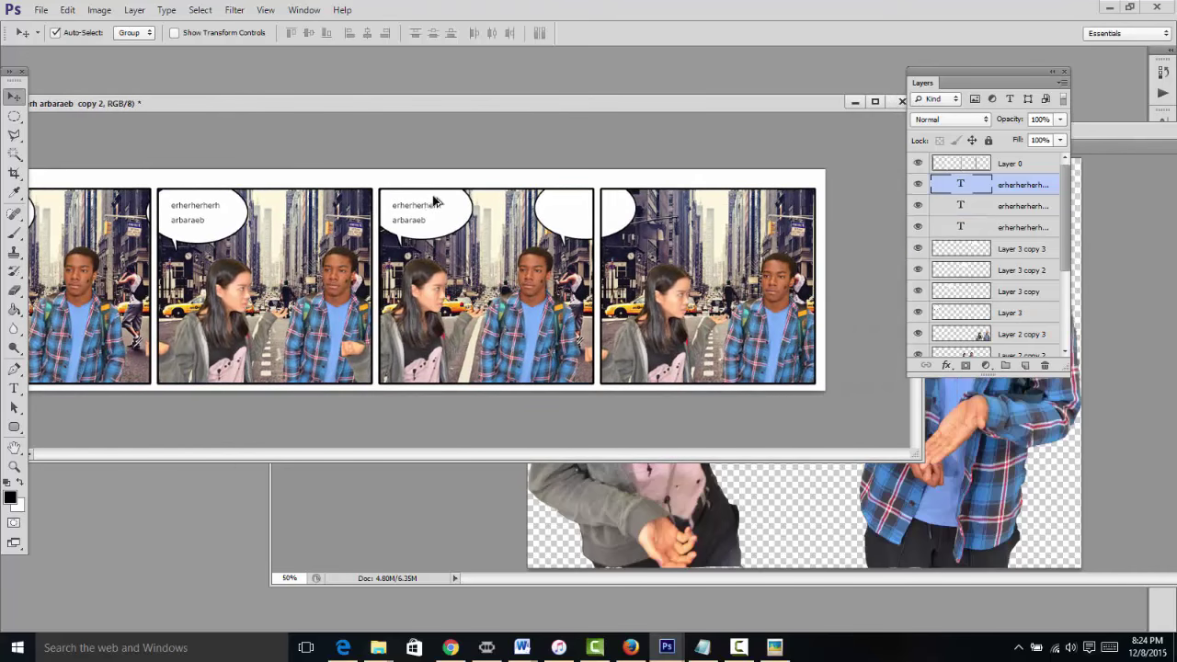
pyautogui.moveTo(460, 209); pyautogui.dragTo(559, 220)
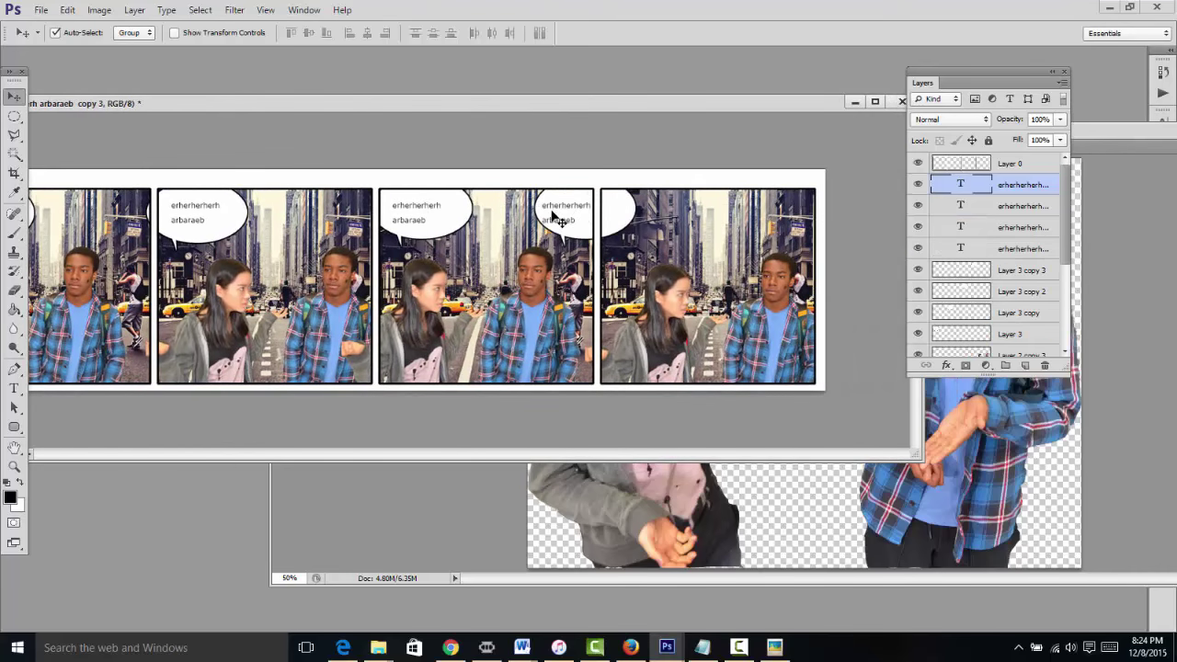